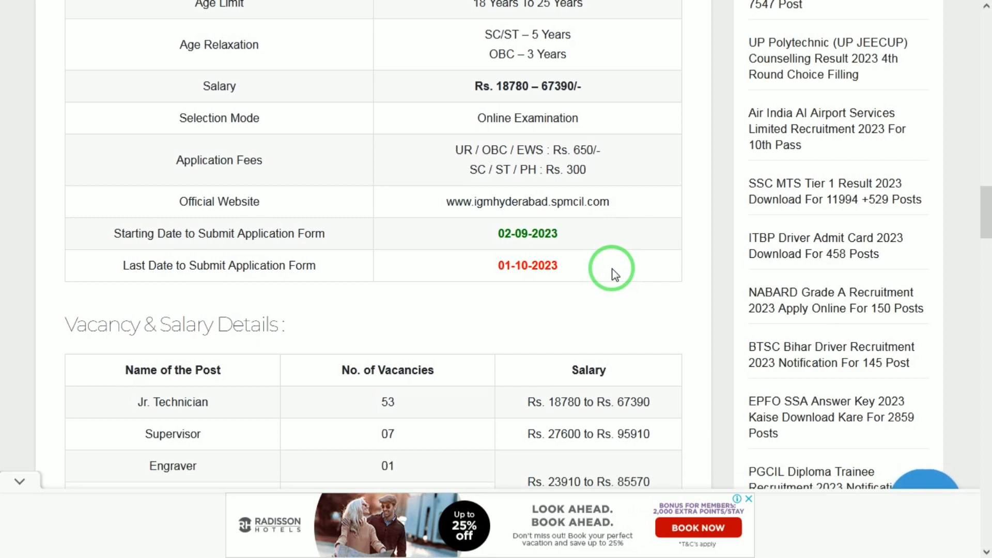
- Examine the application dates and the Vacancy & Salary Details table on the IGM Hyderabad recruitment page
scroll(615, 274, down, 1)
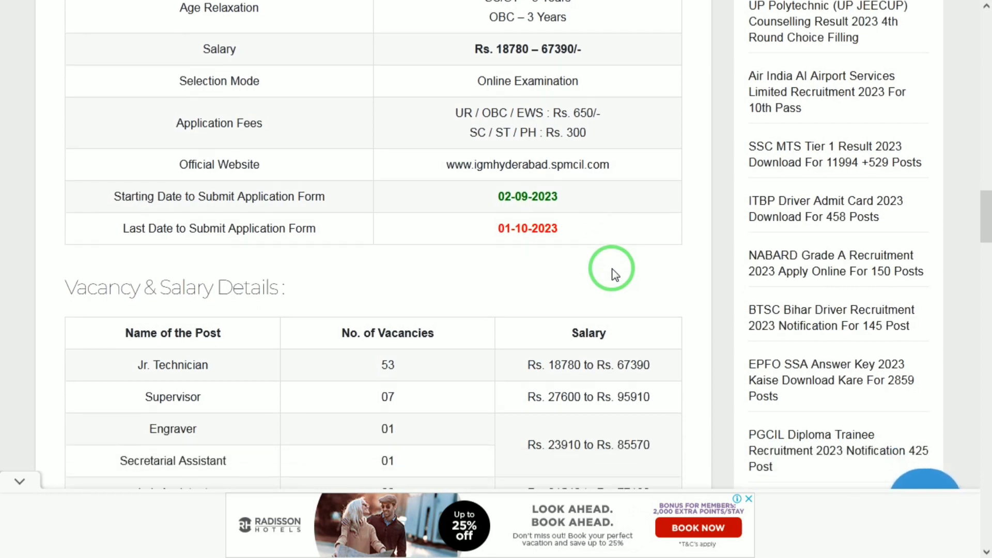
scroll(615, 275, down, 1)
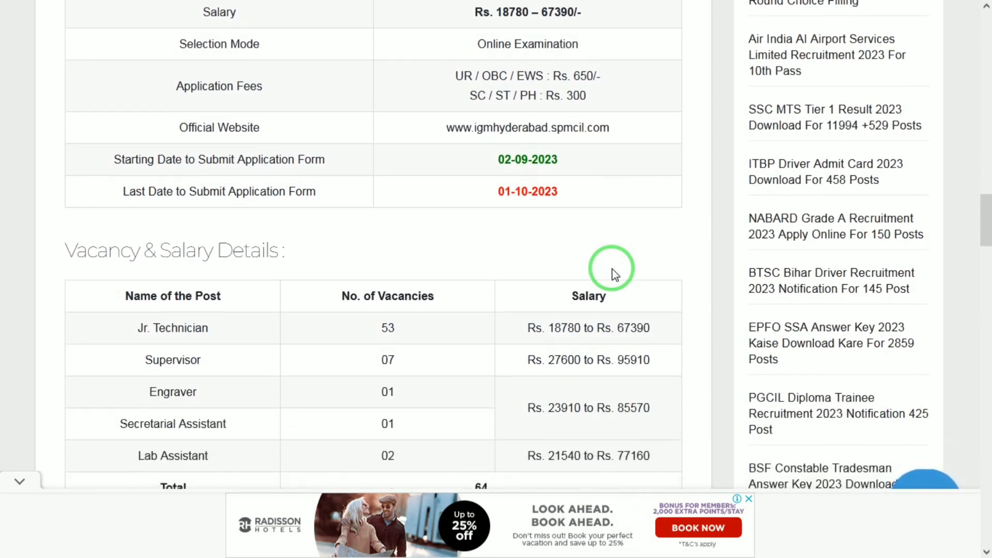
scroll(615, 274, down, 1)
scroll(615, 274, down, 1)
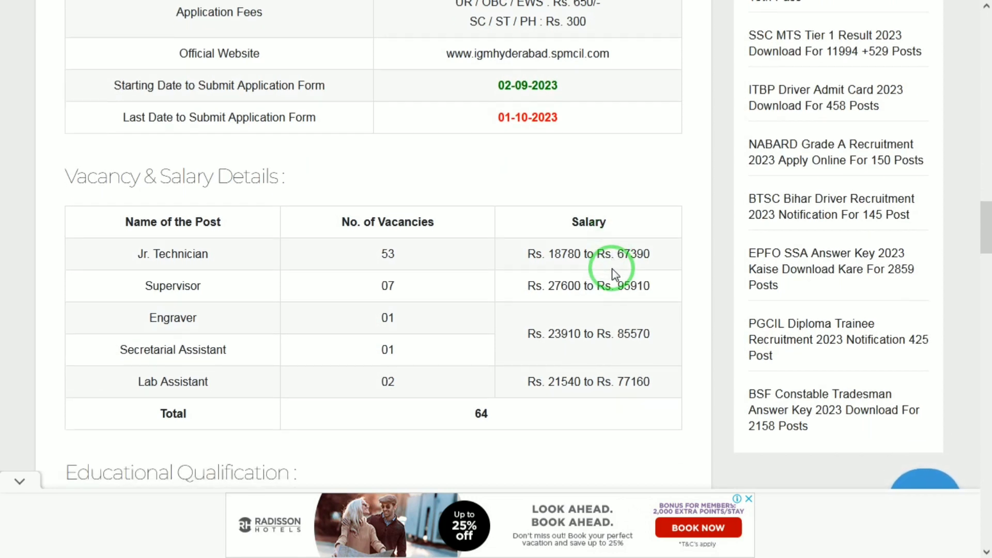
scroll(615, 274, down, 1)
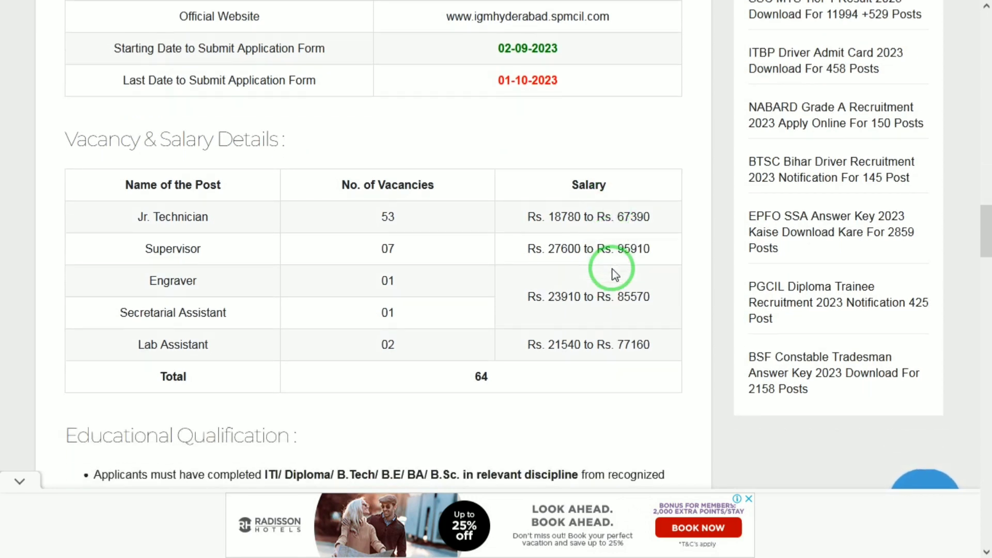
scroll(615, 275, down, 1)
scroll(615, 275, down, 1)
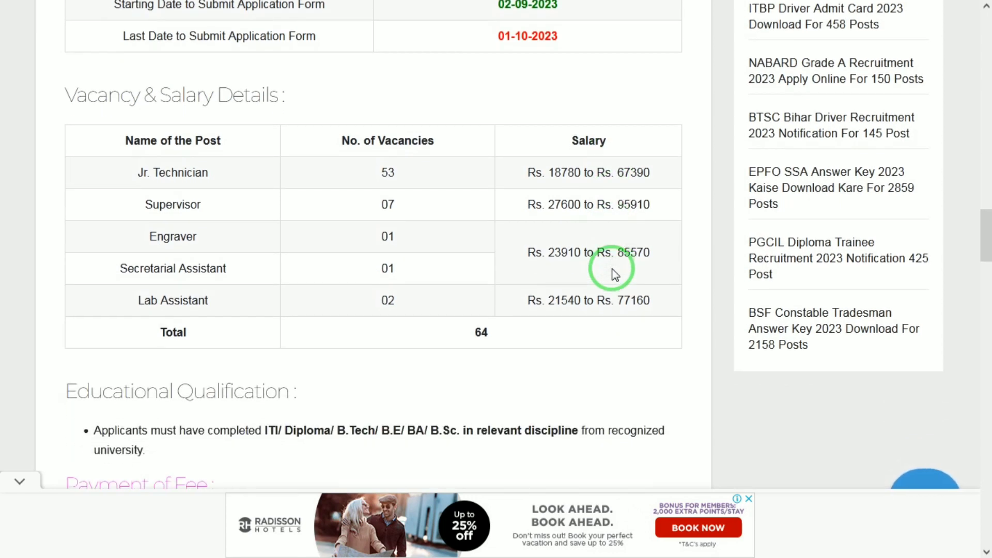
scroll(613, 270, down, 1)
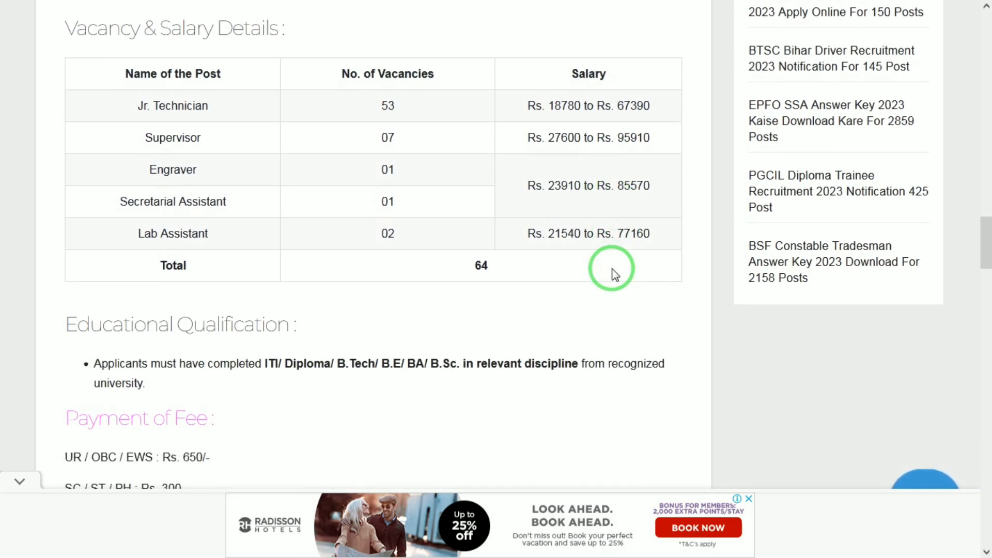
- Review the educational qualification, fee payment, age limit and important dates sections of the recruitment page
scroll(615, 275, down, 1)
scroll(615, 274, down, 1)
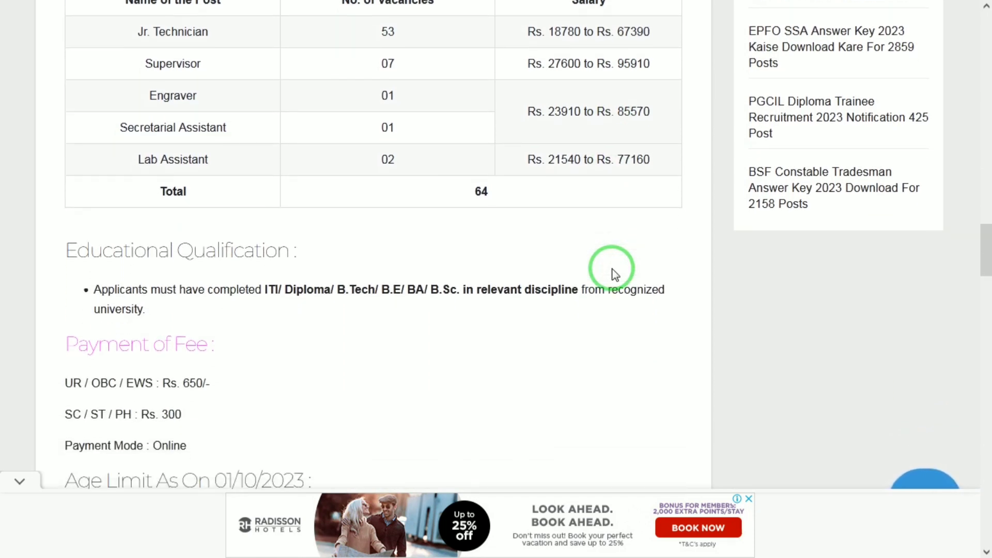
scroll(615, 274, down, 2)
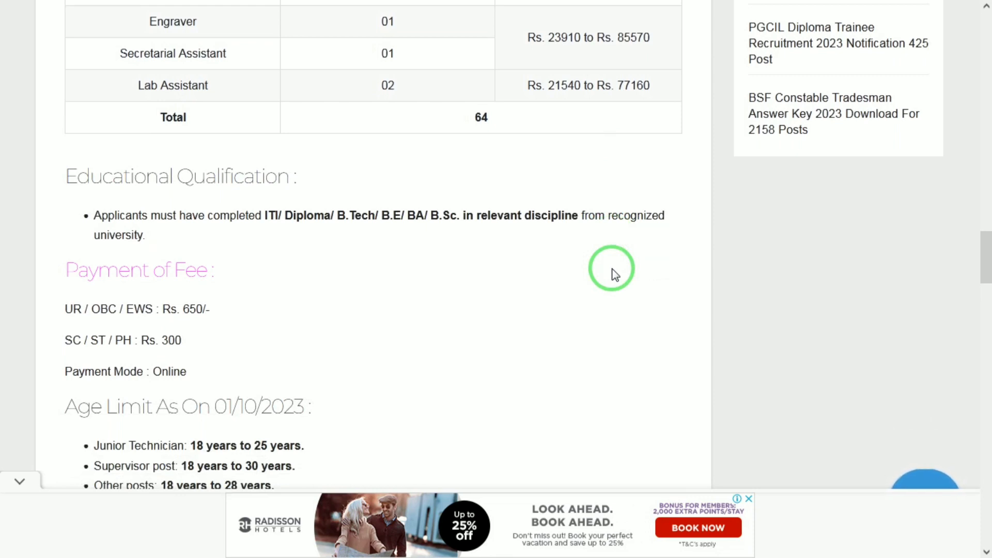
scroll(615, 275, down, 2)
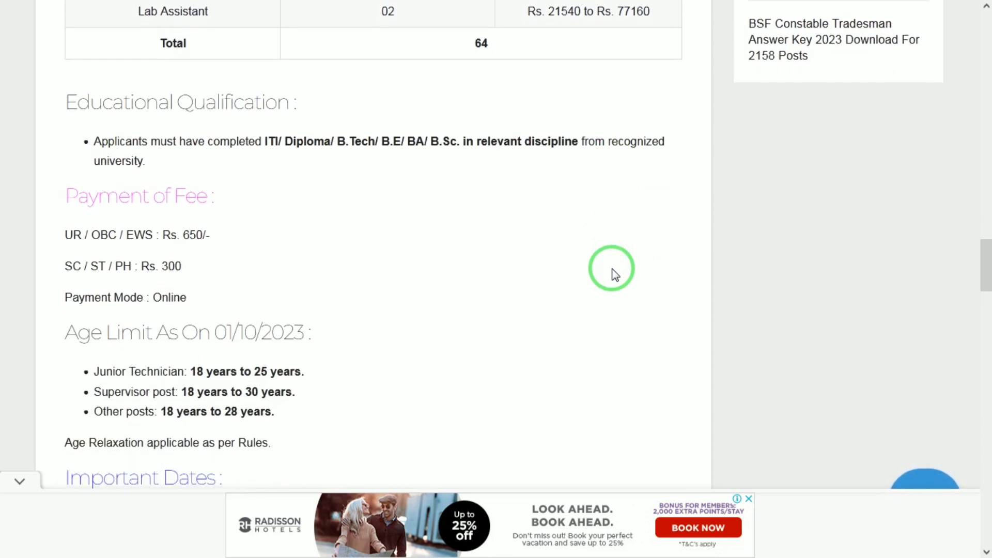
scroll(615, 274, down, 1)
scroll(615, 275, down, 1)
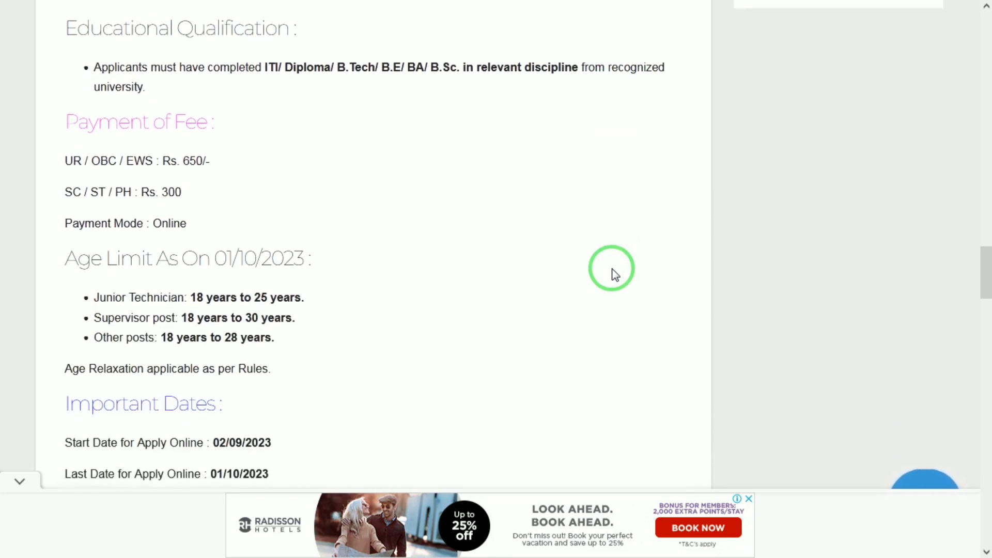
scroll(615, 274, down, 1)
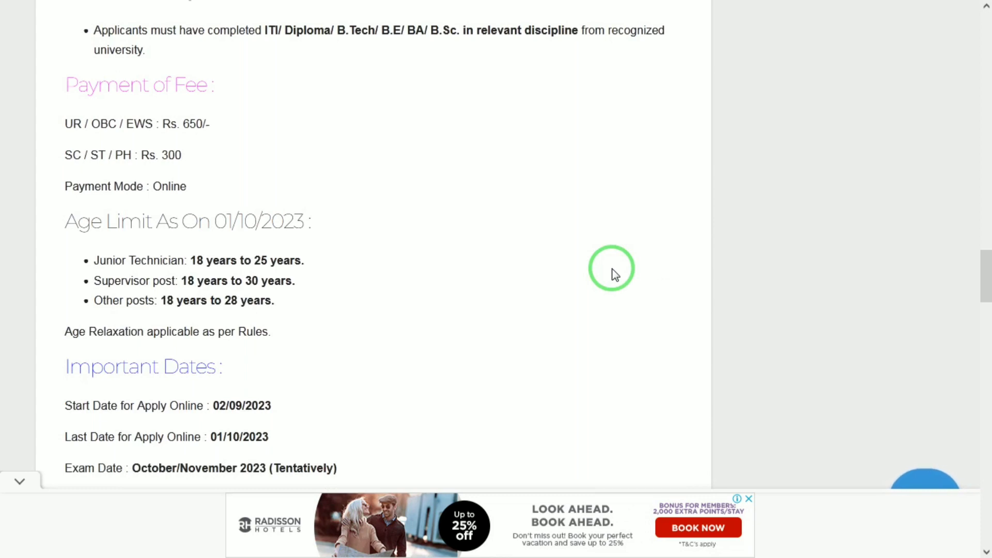
scroll(615, 274, down, 1)
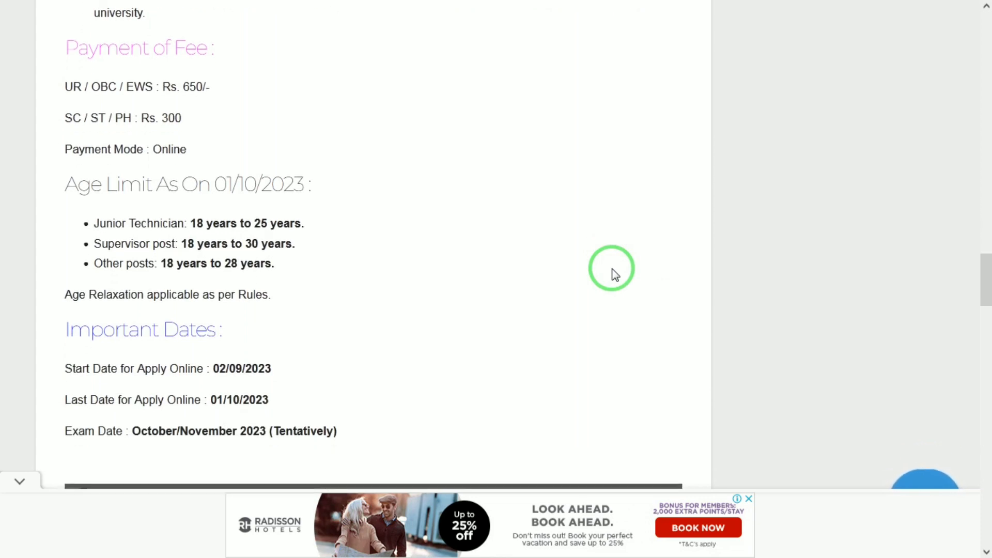
scroll(616, 274, down, 1)
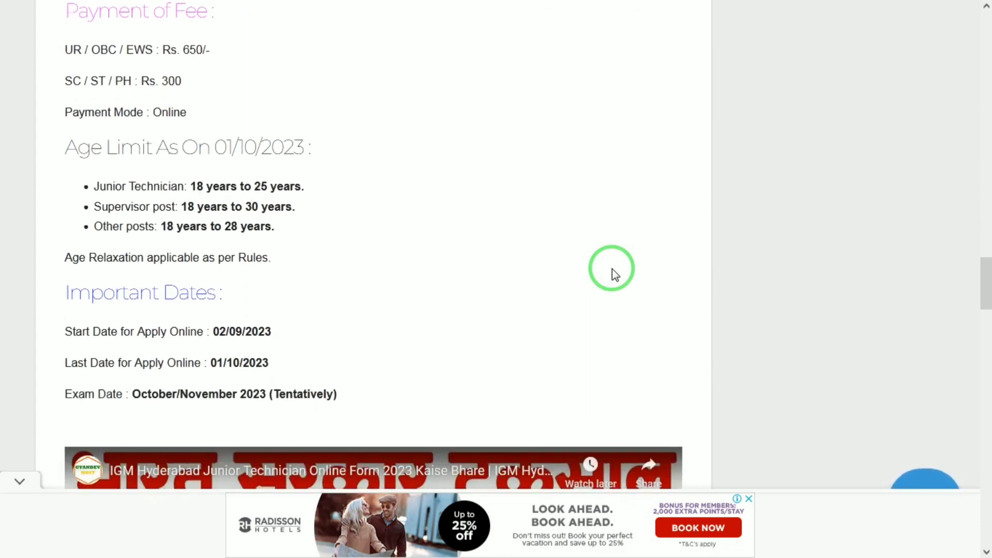
scroll(616, 274, up, 2)
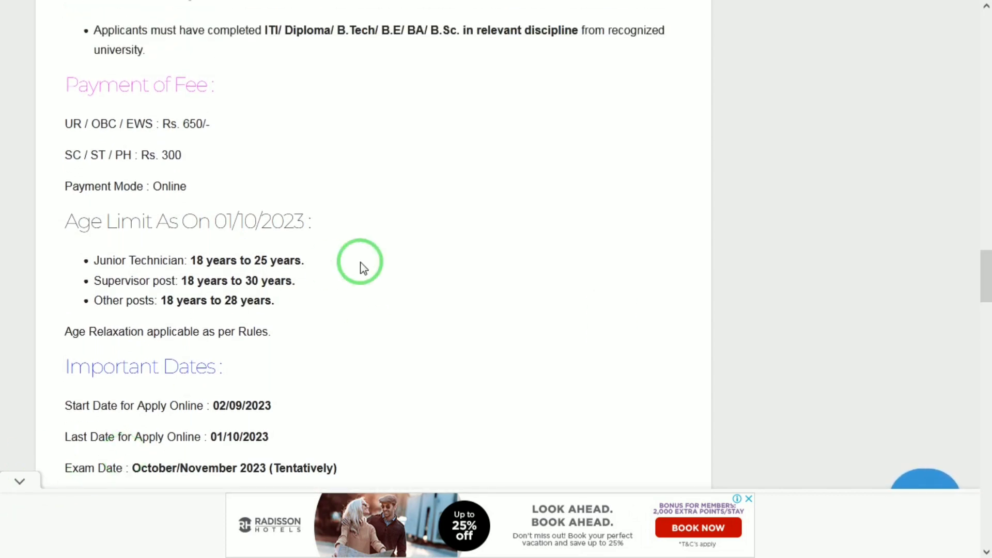
- Switch to the India Government Mint recruitment portal, show it full screen, and open the new registration form
click(597, 17)
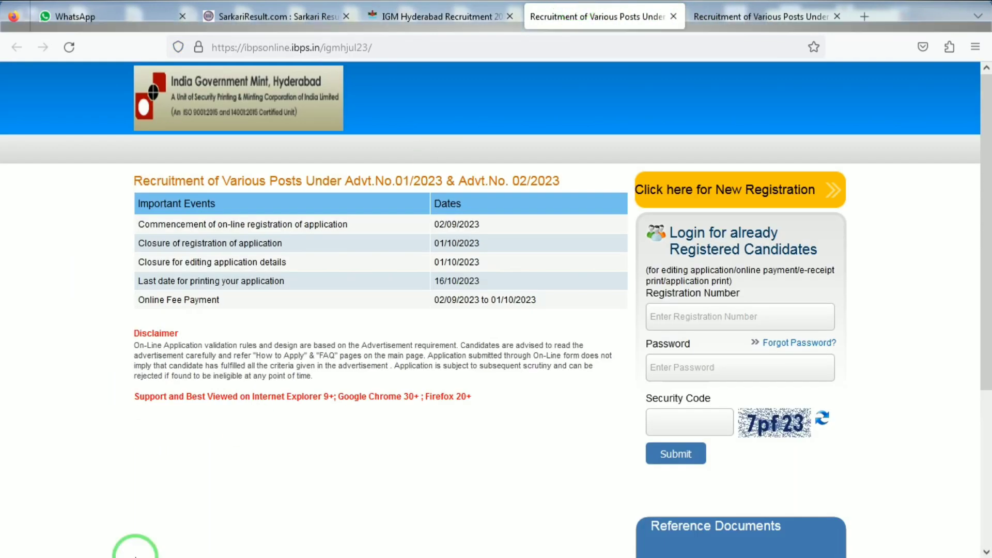
key(F11)
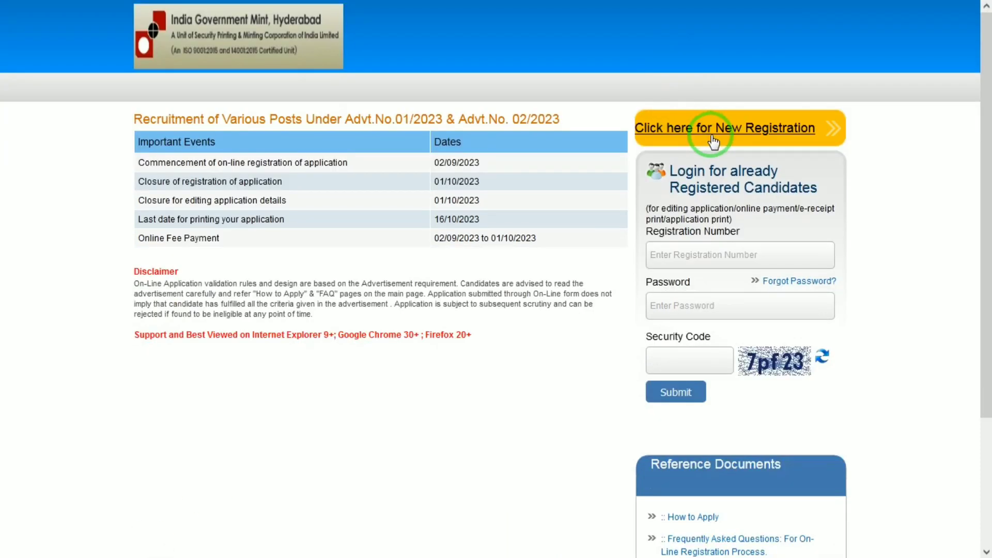
click(718, 200)
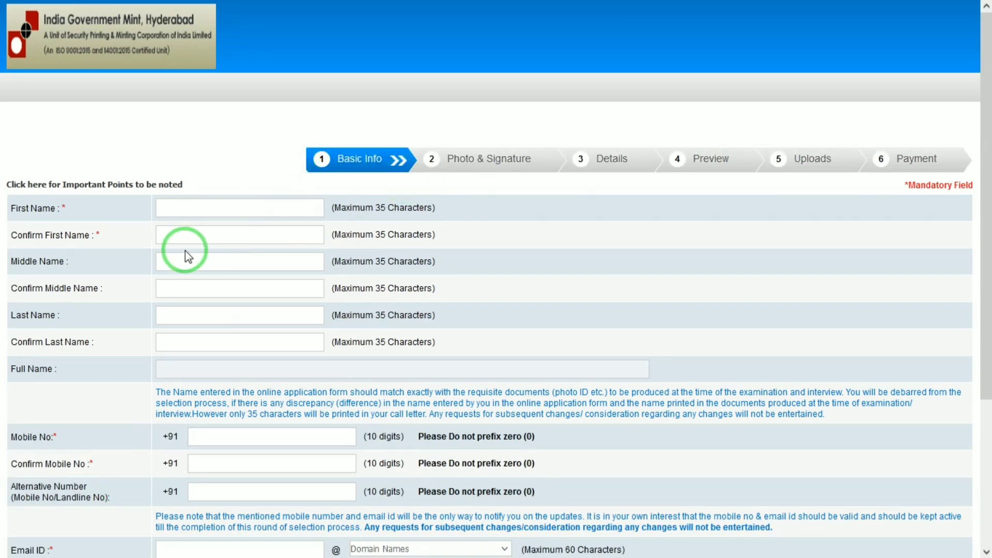
- Choose gmail.com as the domain for the Email ID on the Basic Info form
drag(982, 166, 981, 210)
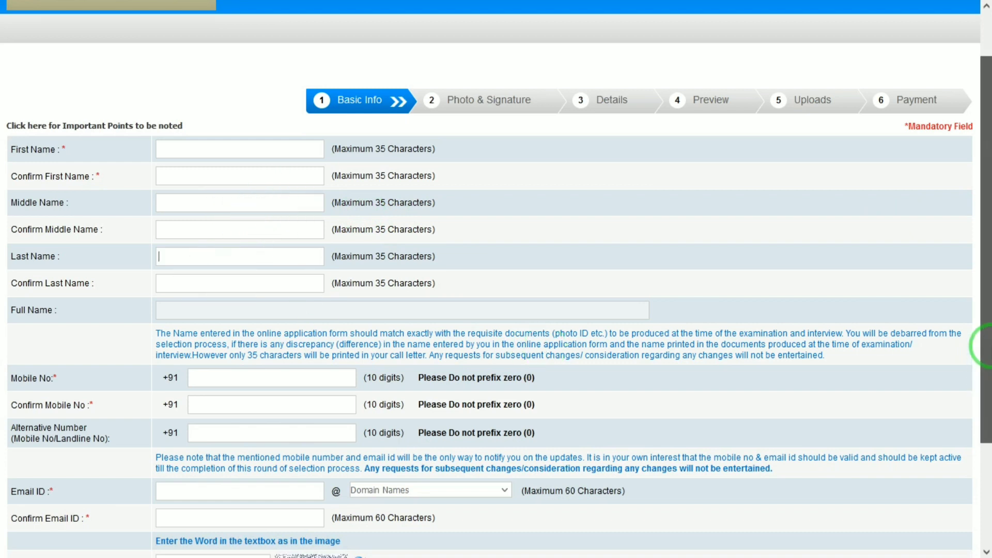
drag(984, 344, 985, 405)
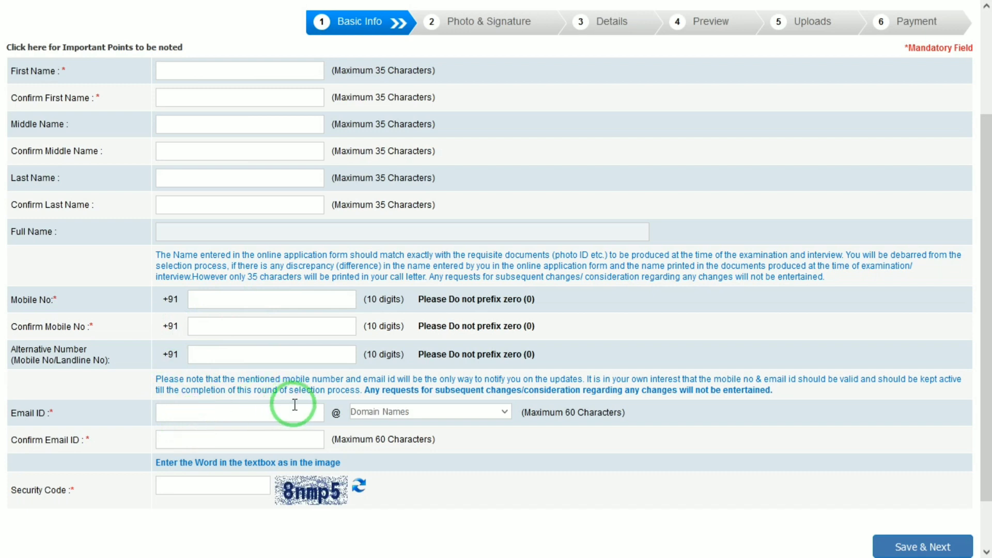
click(361, 412)
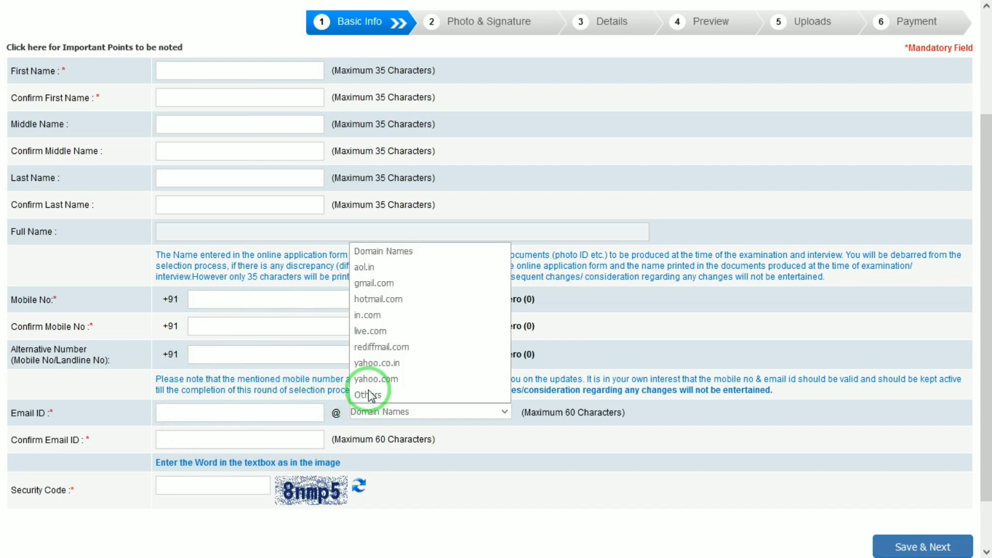
click(374, 283)
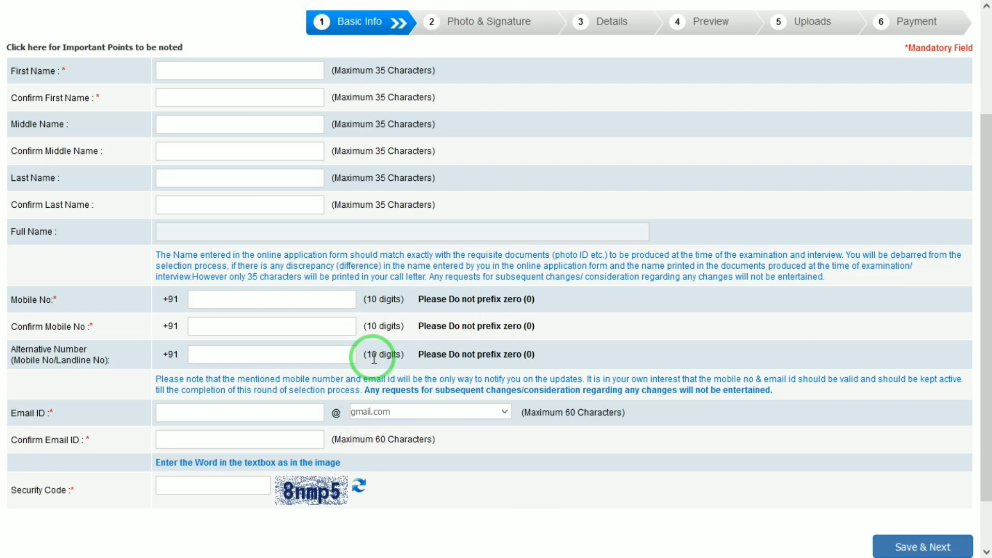
click(375, 412)
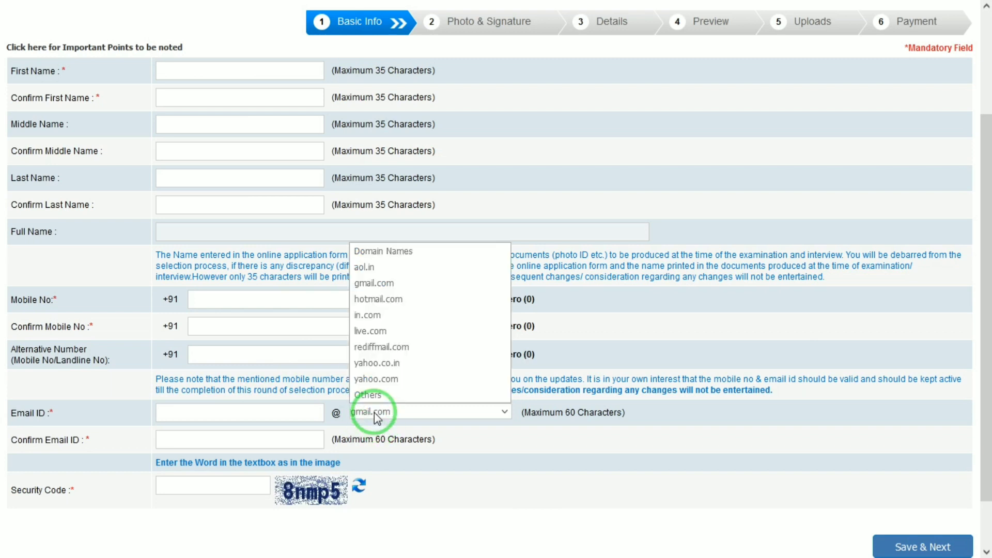
click(375, 413)
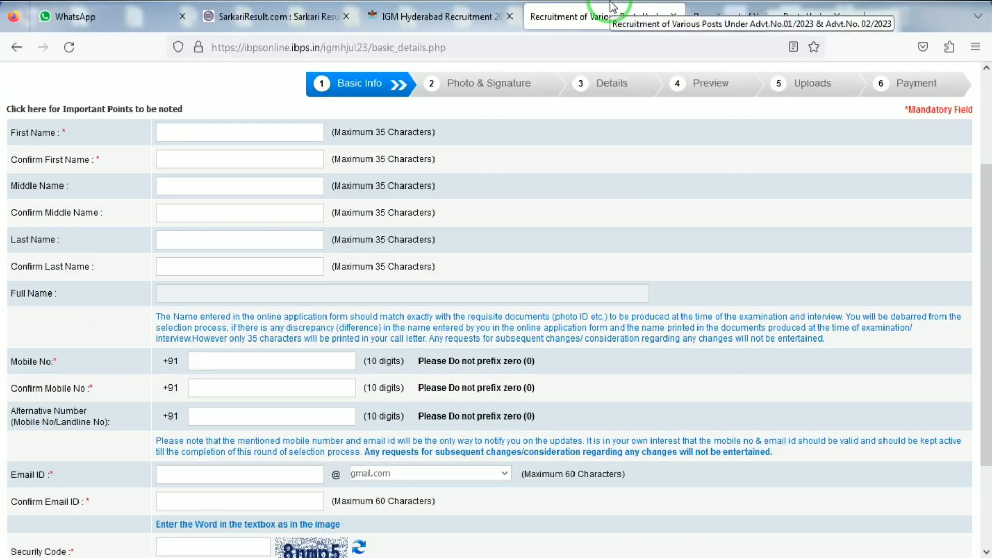
- Switch to the already registered candidate's application and proceed from Photo & Signature to the Details stage
click(731, 13)
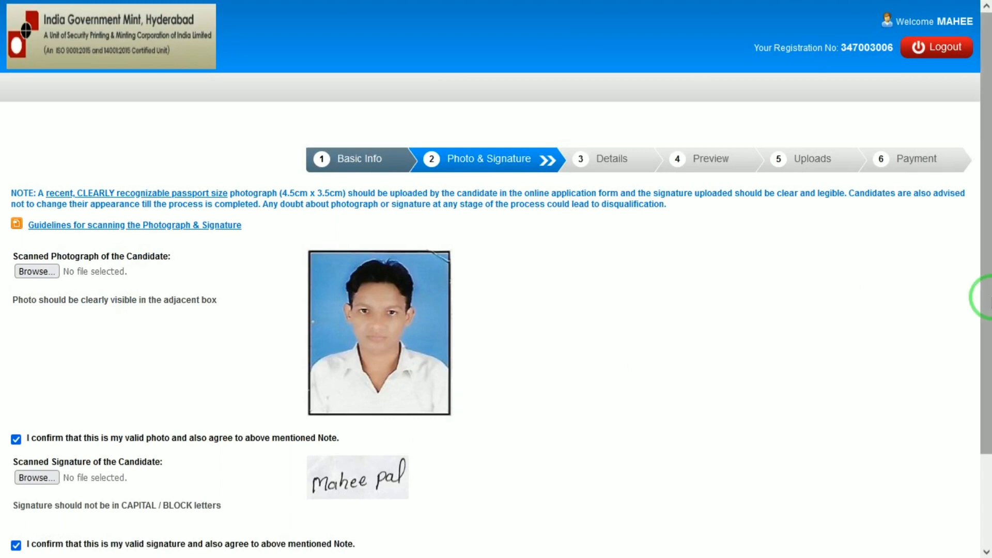
scroll(986, 295, down, 3)
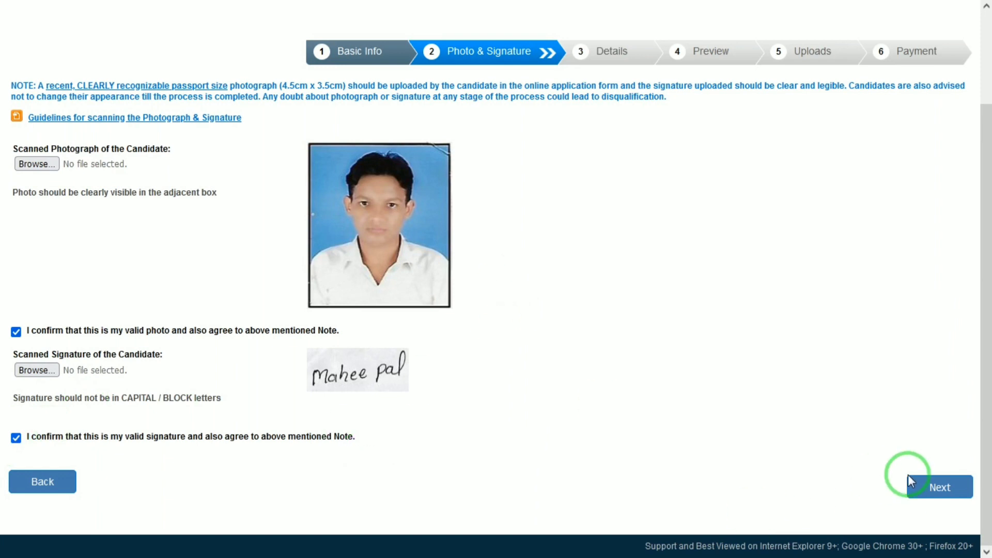
click(943, 485)
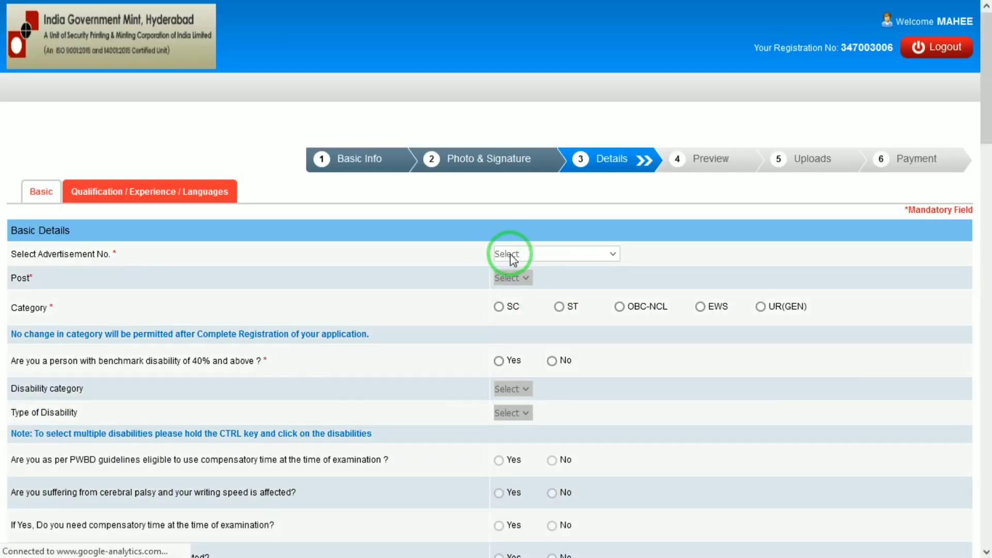
- Select Advertisement No. 02/2023 in the Basic Details and view the posts it offers
click(526, 253)
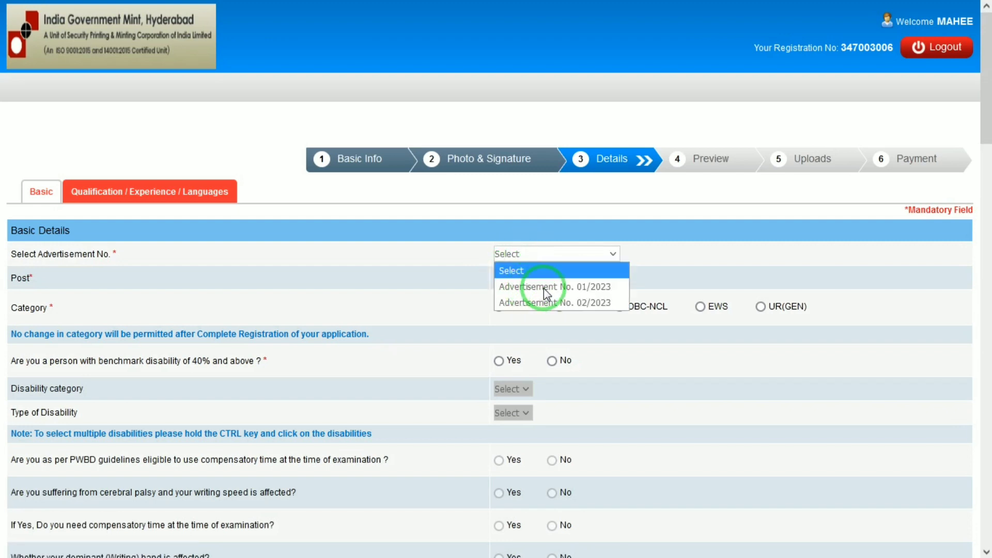
click(532, 311)
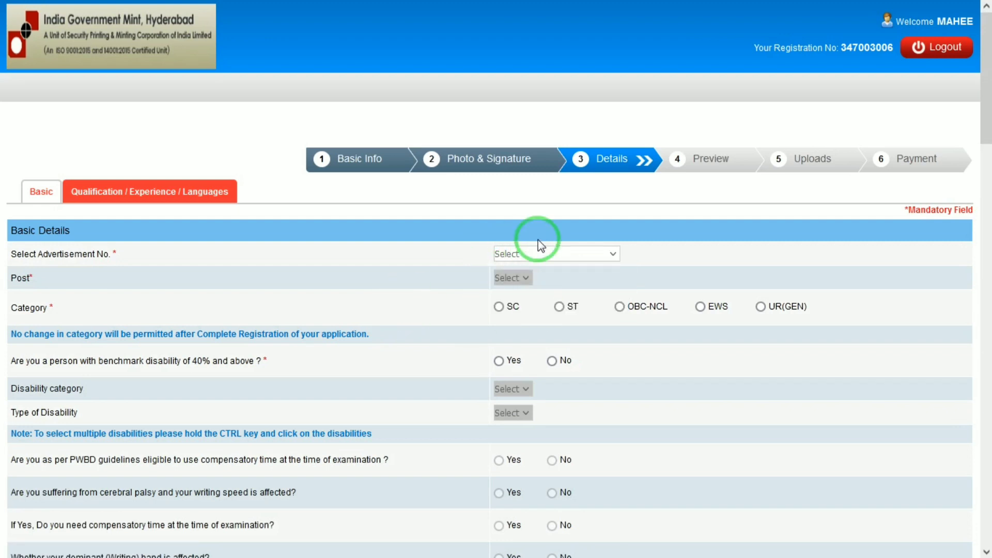
click(509, 277)
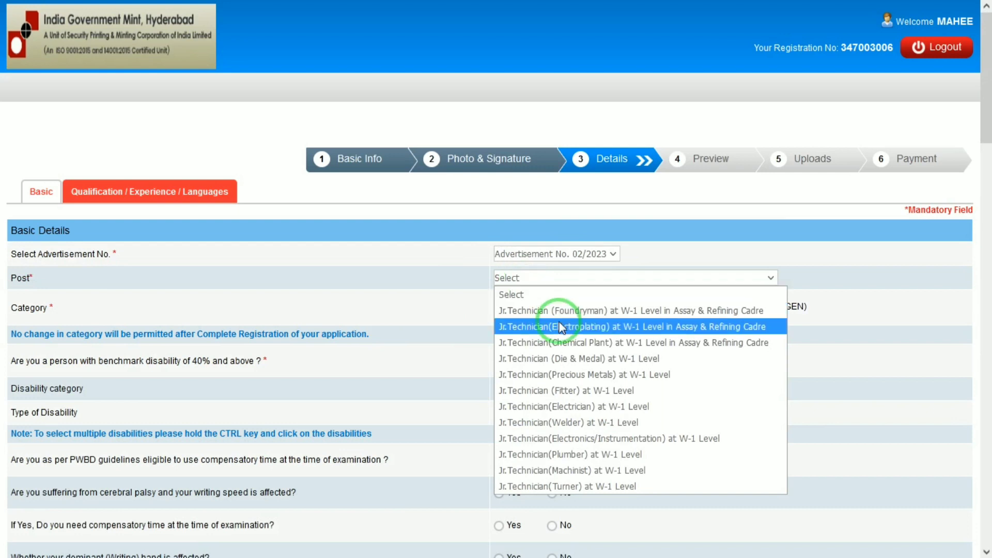
click(538, 252)
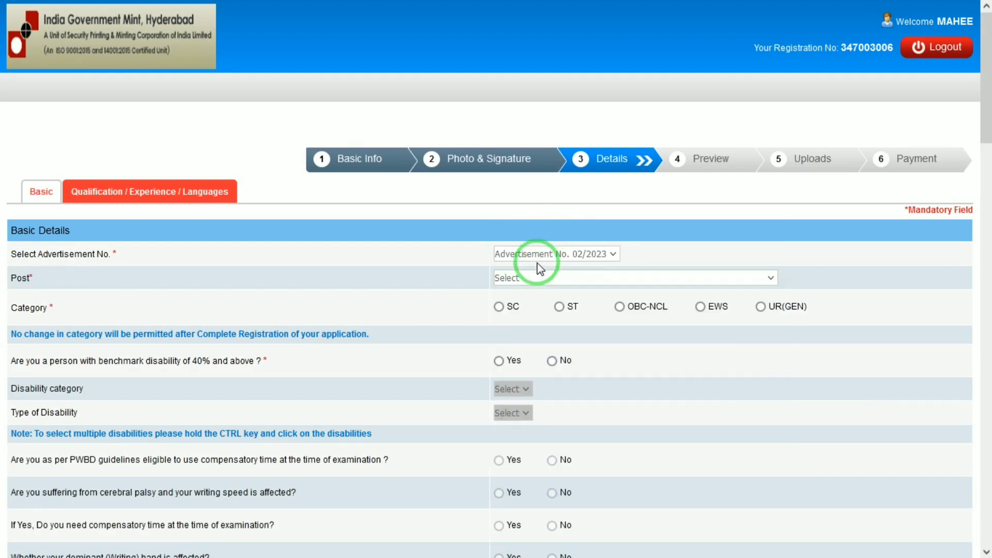
- Change the advertisement to No. 01/2023 and view the posts it offers
click(529, 257)
click(511, 287)
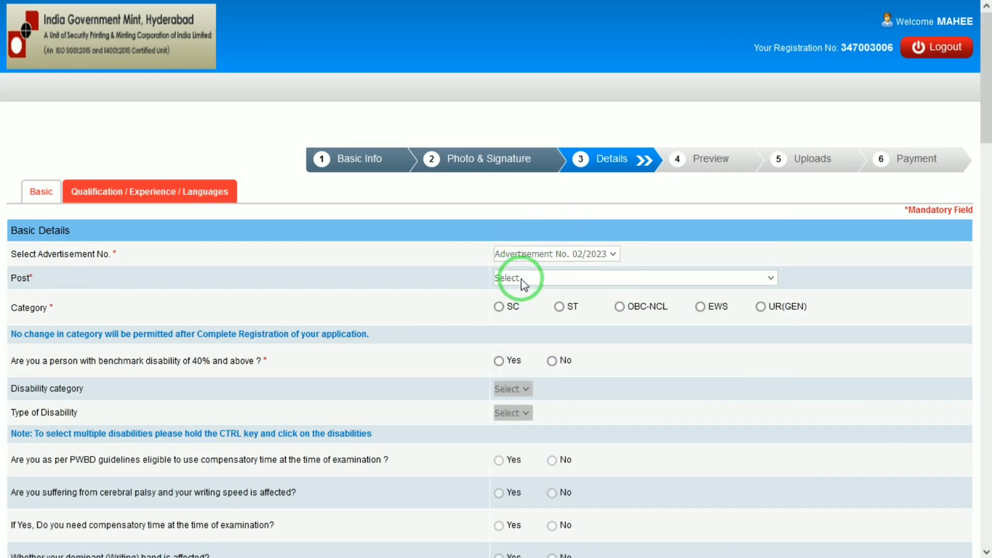
click(532, 282)
click(529, 279)
click(530, 279)
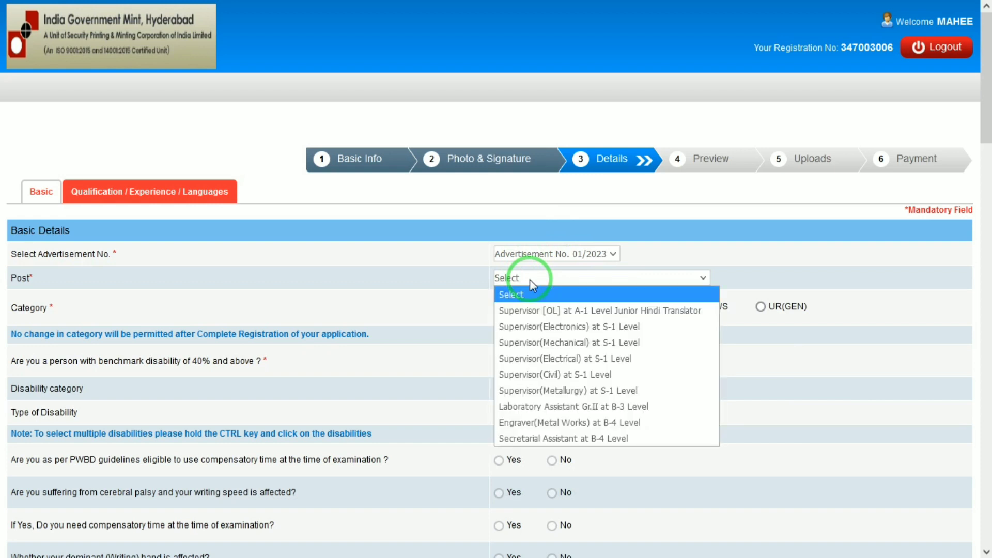
- Set the advertisement to No. 02/2023 and choose Jr.Technician(Plumber) at W-1 Level as the post
click(513, 253)
click(516, 303)
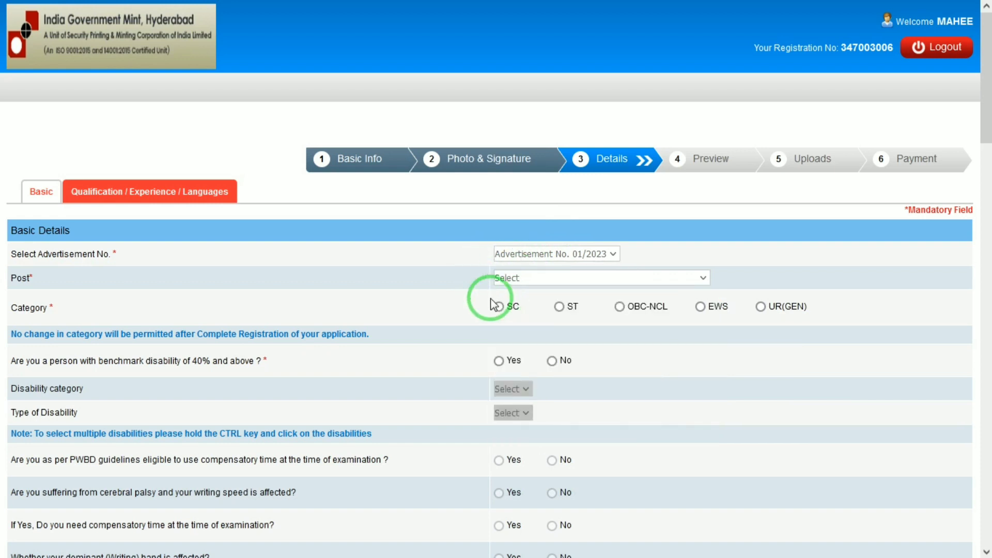
click(521, 284)
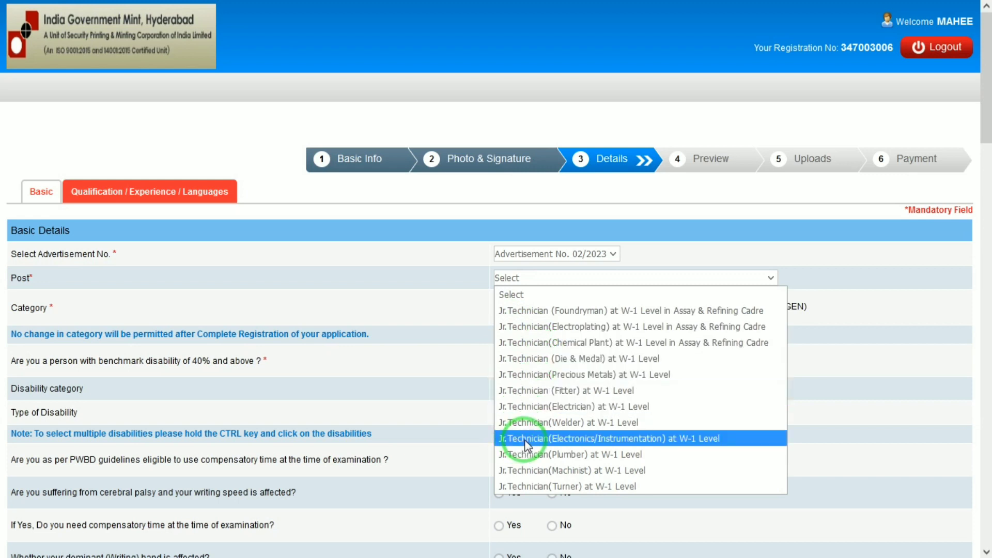
click(529, 460)
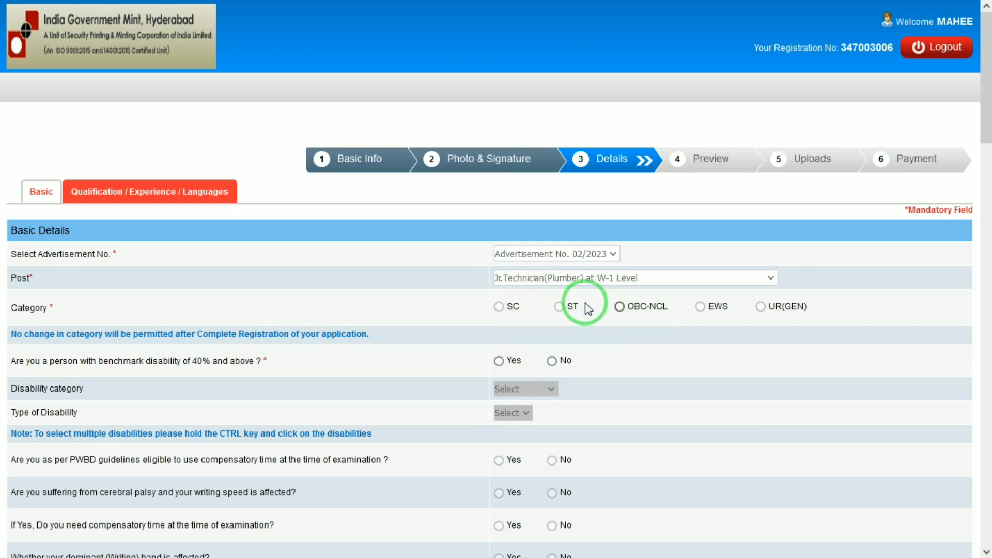
- Change the post to Jr.Technician (Foundryman) at W-1 Level in Assay & Refining Cadre and set the category to UR(GEN)
click(580, 279)
click(573, 310)
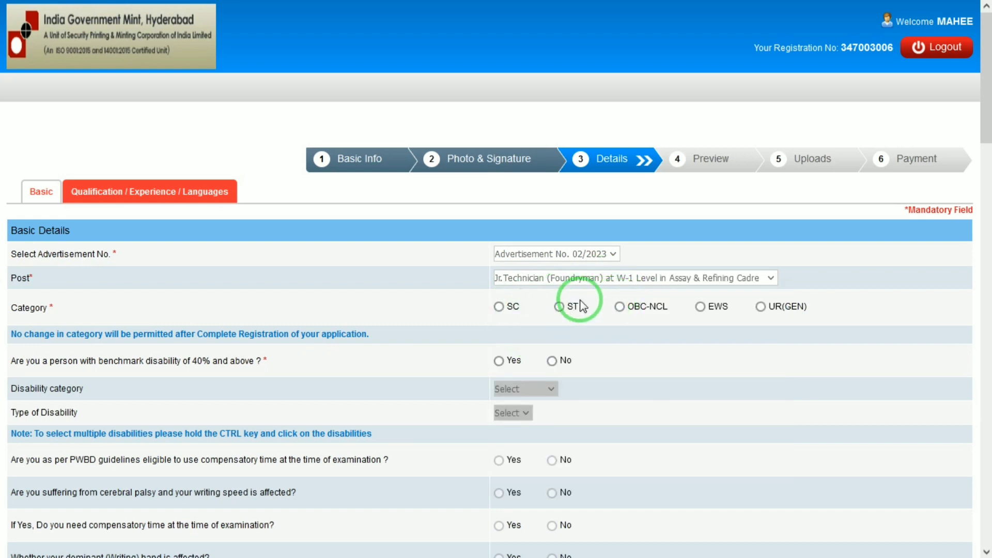
click(701, 308)
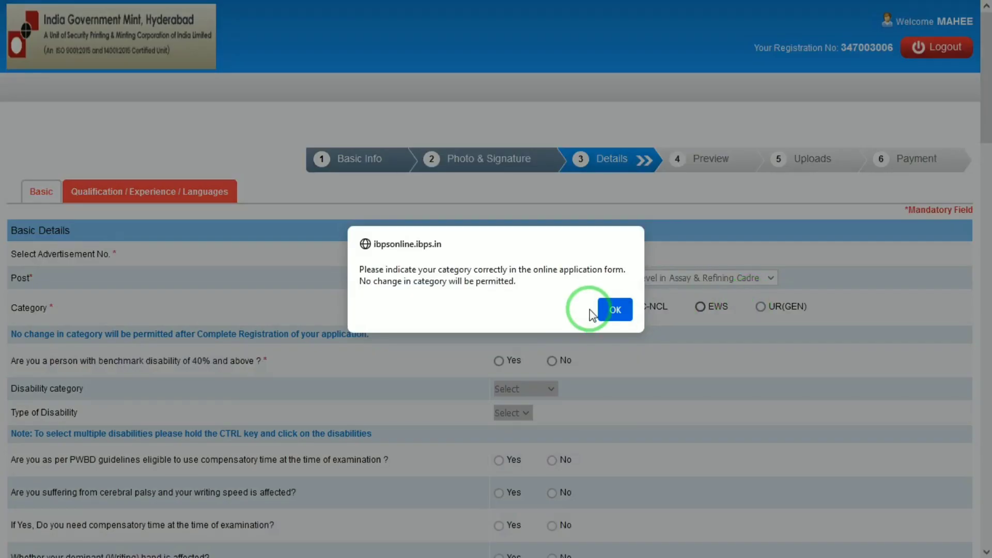
click(613, 308)
click(760, 309)
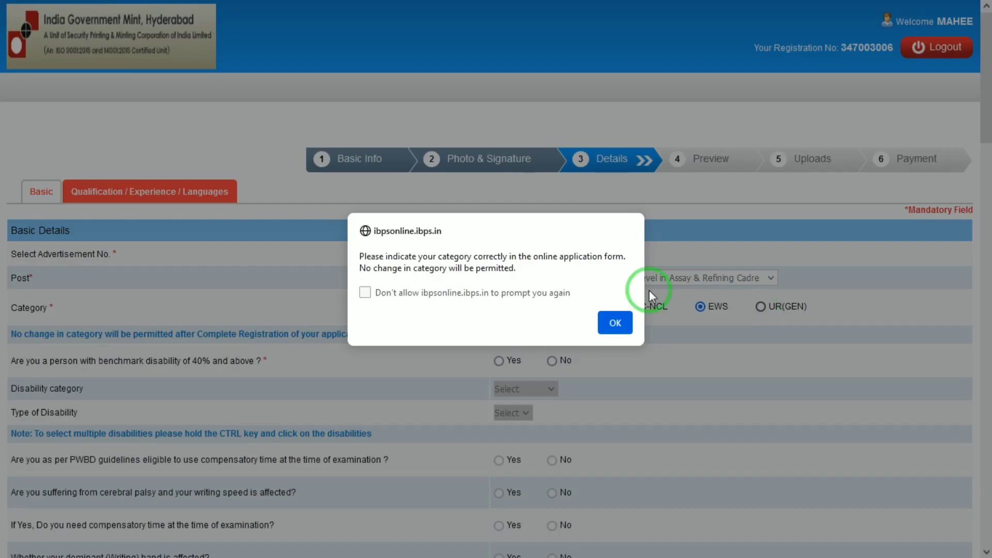
click(615, 319)
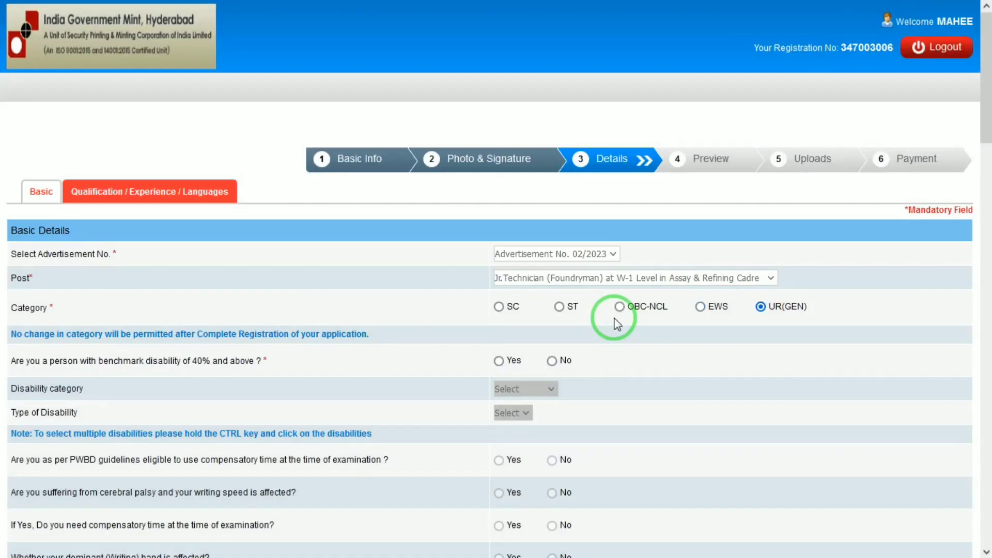
- Answer No to having a benchmark disability of 40% and above and to the RPwD Act disability with difficulty in writing
click(554, 361)
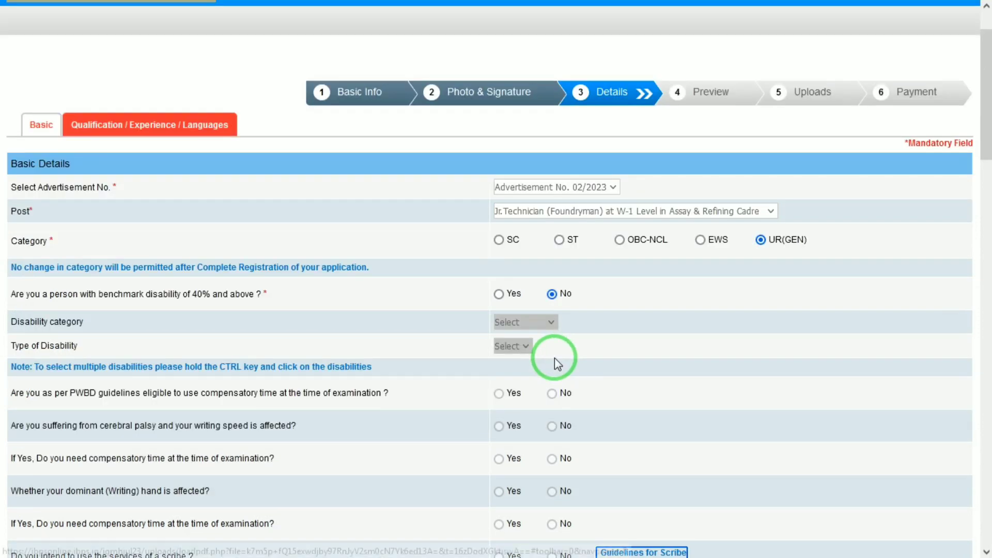
scroll(554, 358, down, 1)
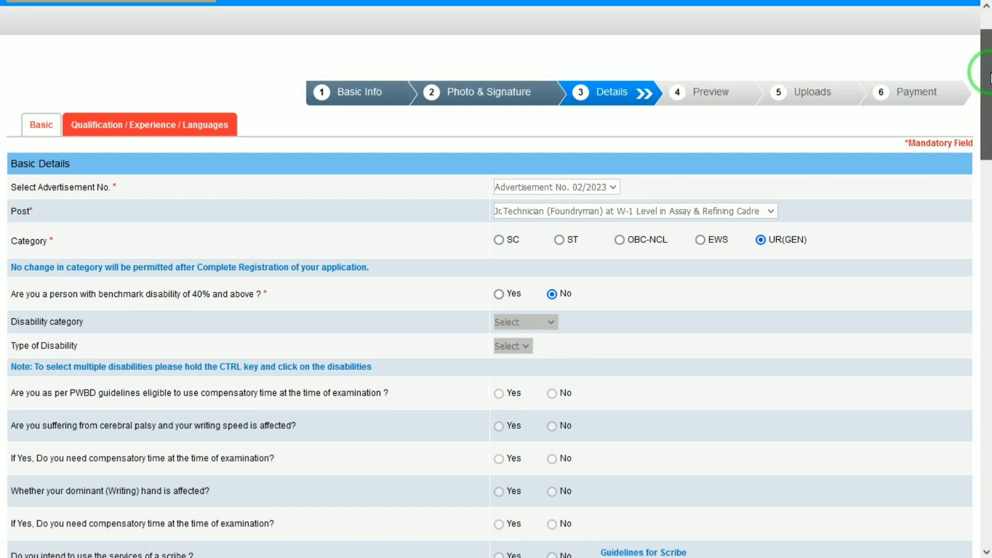
drag(986, 73, 988, 118)
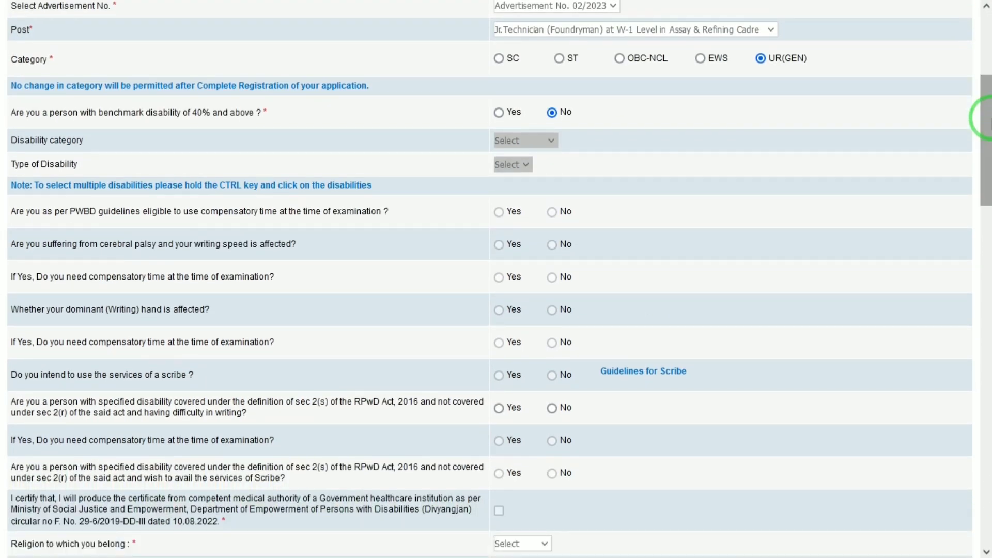
click(551, 408)
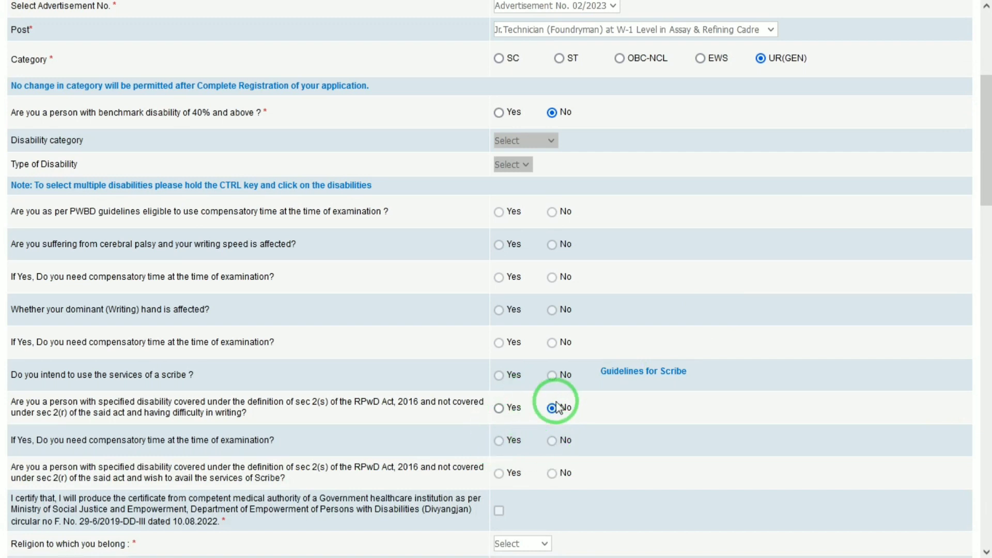
- Set the religion to Hindu and answer No to belonging to a Religious Minority Community
click(516, 543)
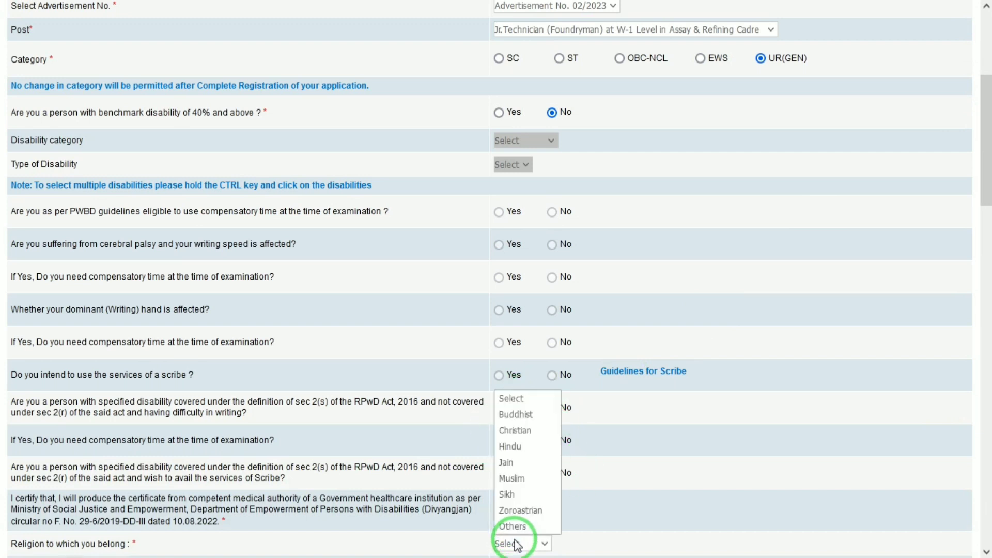
key(Down)
key(Down)
key(Down)
key(Return)
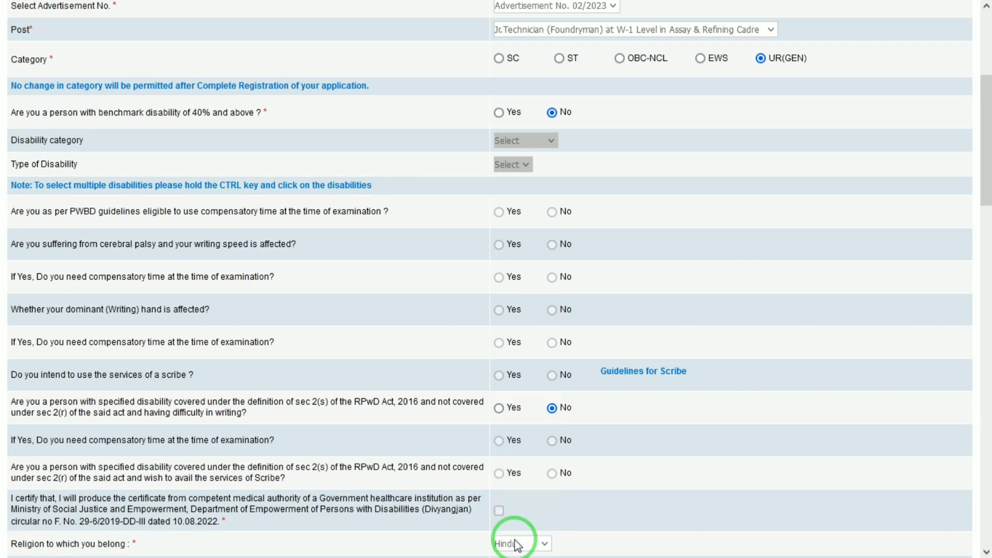
scroll(517, 540, down, 1)
click(552, 551)
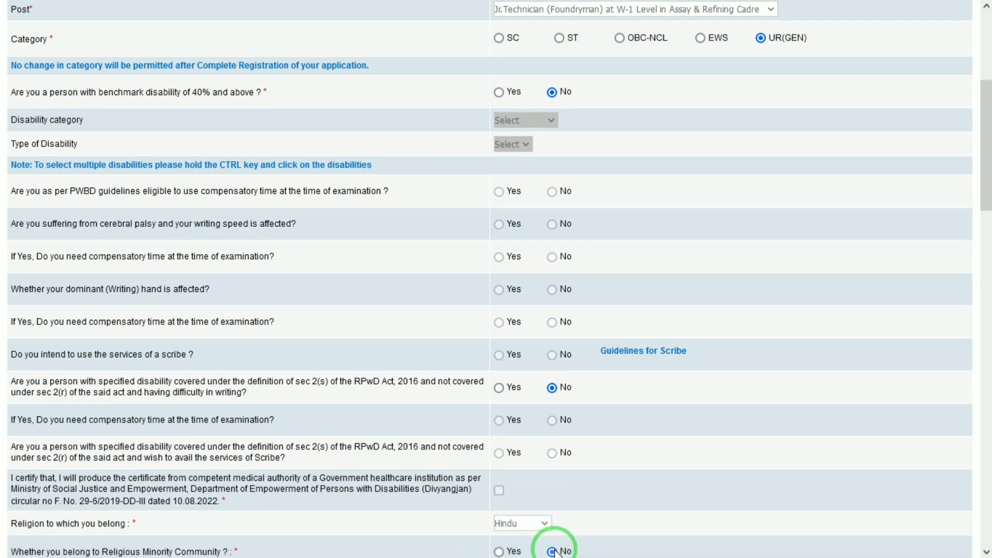
- Answer No to being an Ex-Serviceman and to being a Defence Personnel disabled in operation
click(986, 118)
drag(982, 118, 985, 192)
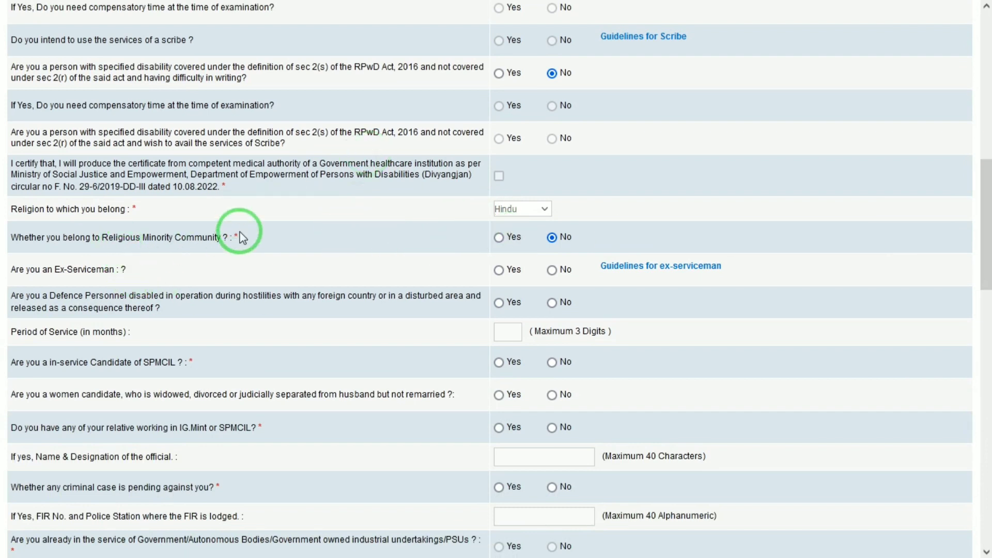
click(552, 270)
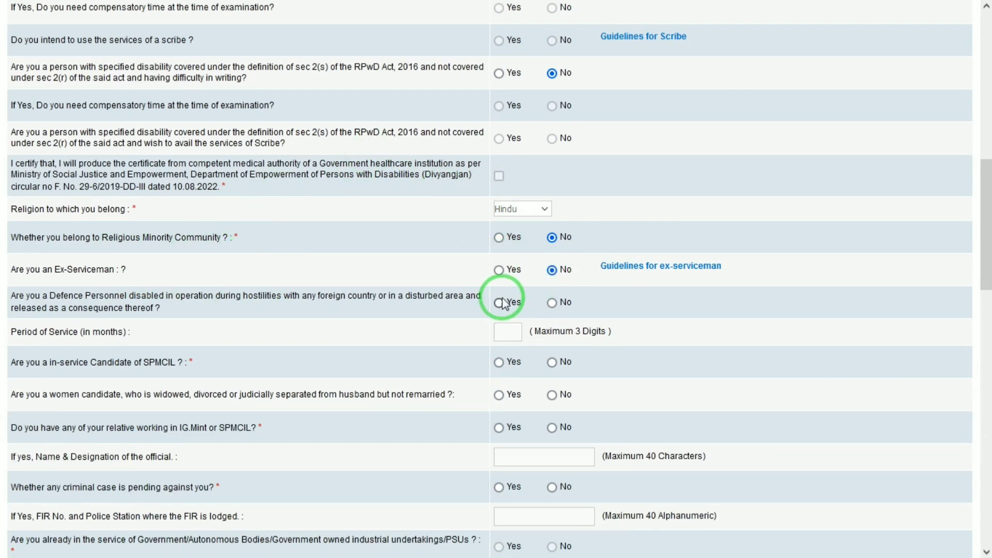
click(553, 302)
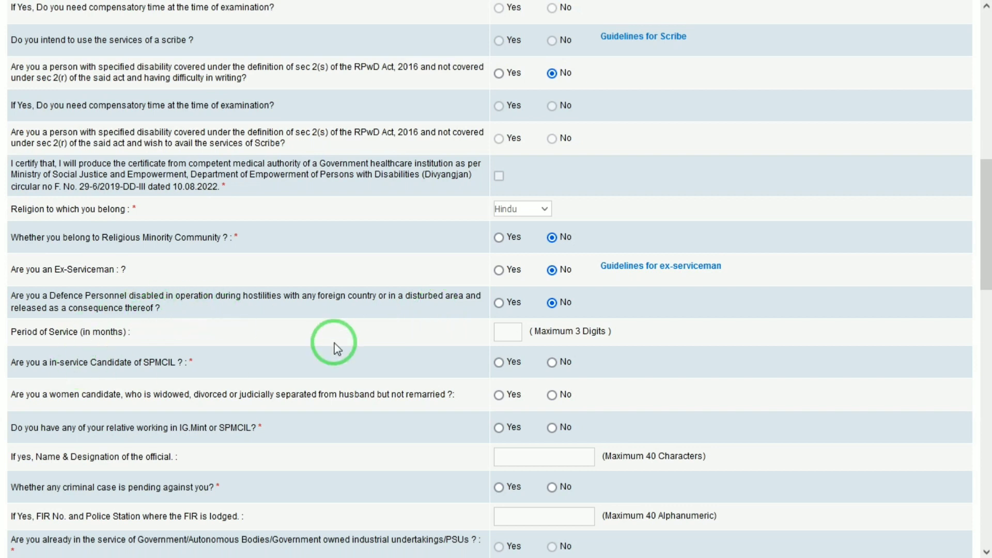
- Answer No to the questions on in-service SPMCIL candidate, widowed or divorced women candidate, and relatives working in IG.Mint or SPMCIL
scroll(337, 347, down, 3)
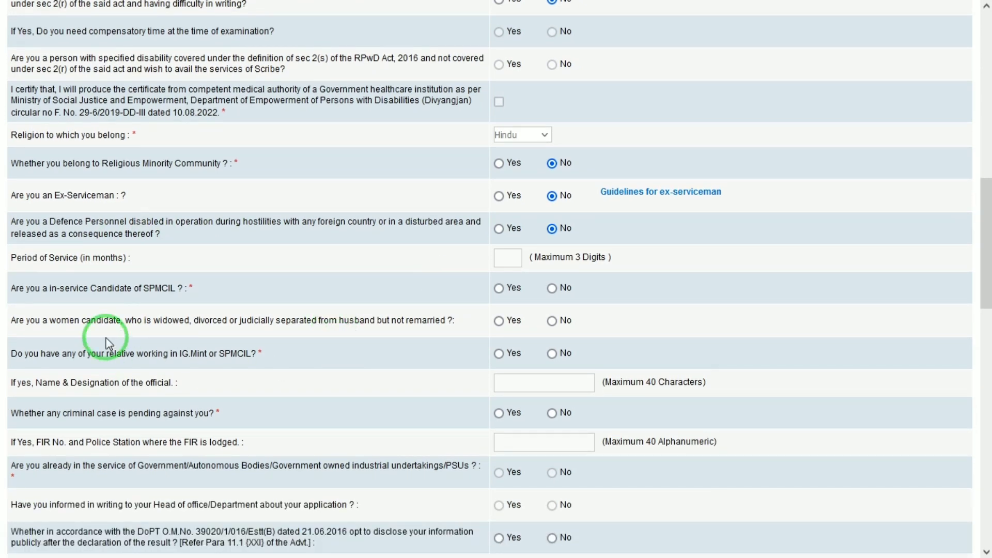
click(552, 288)
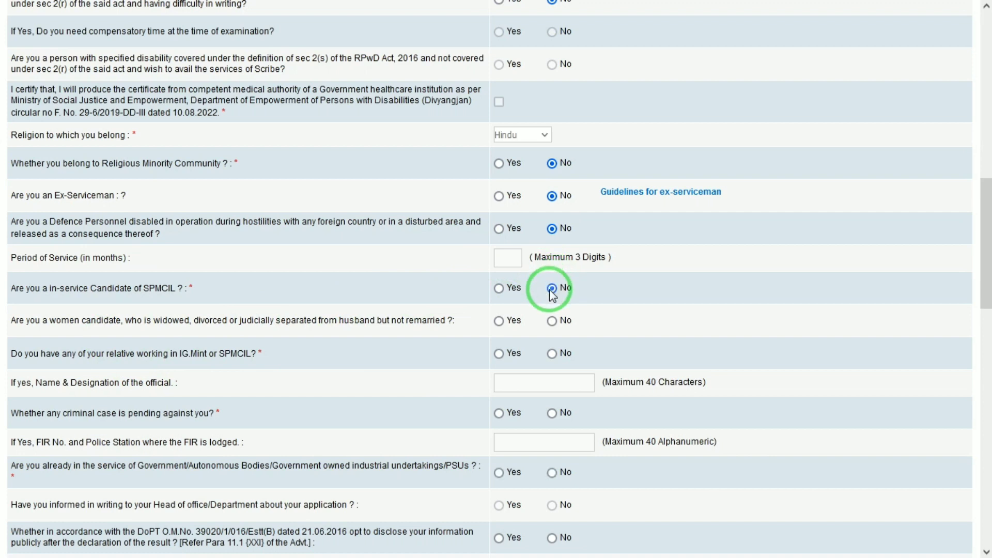
click(553, 322)
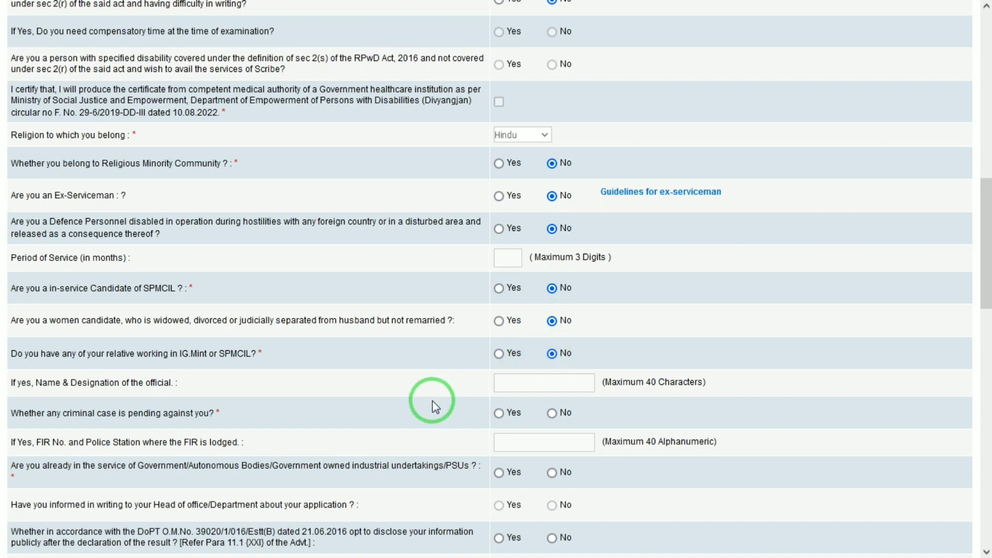
- Answer No to the questions on pending criminal cases, existing government or PSU service, and public disclosure of information after the result
scroll(434, 407, down, 3)
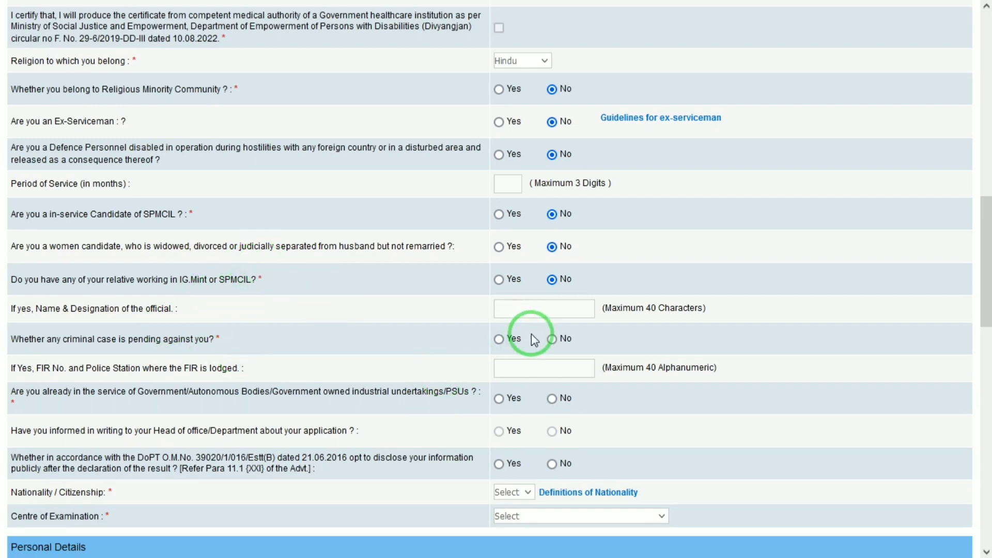
click(552, 340)
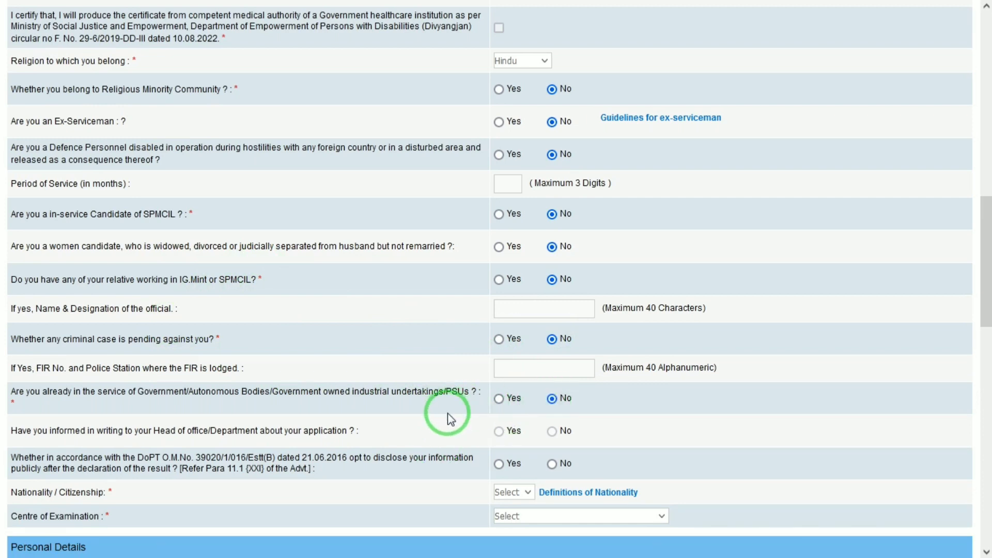
scroll(449, 430, down, 3)
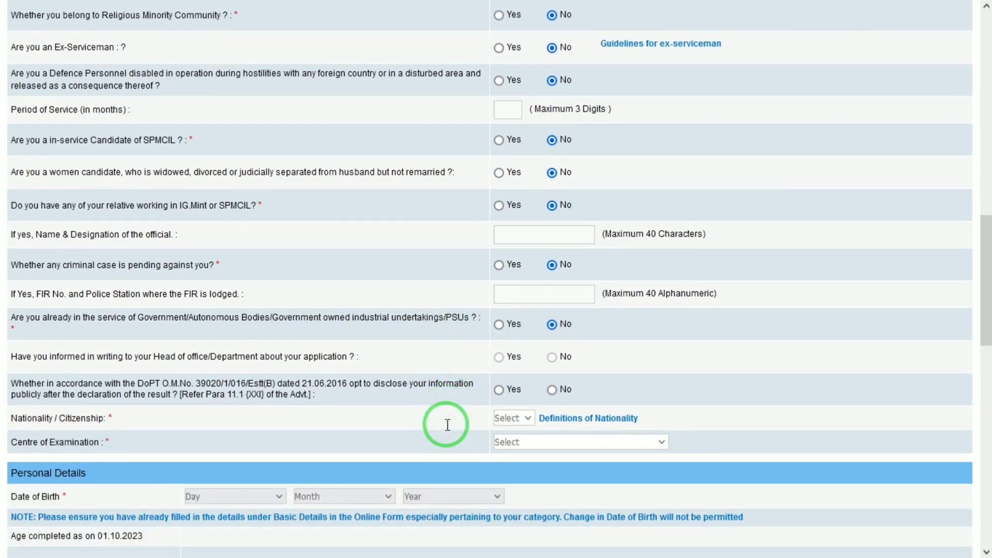
scroll(449, 430, down, 1)
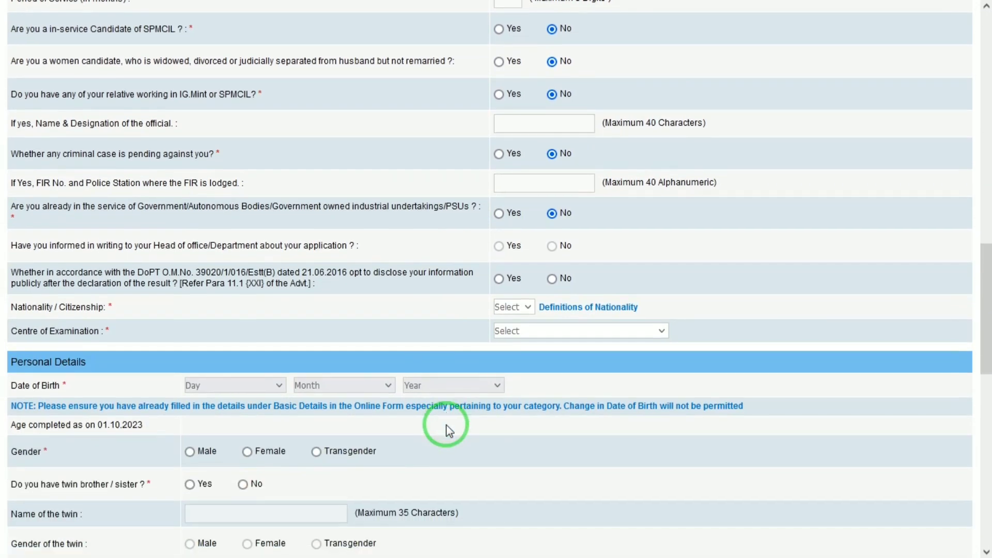
click(552, 279)
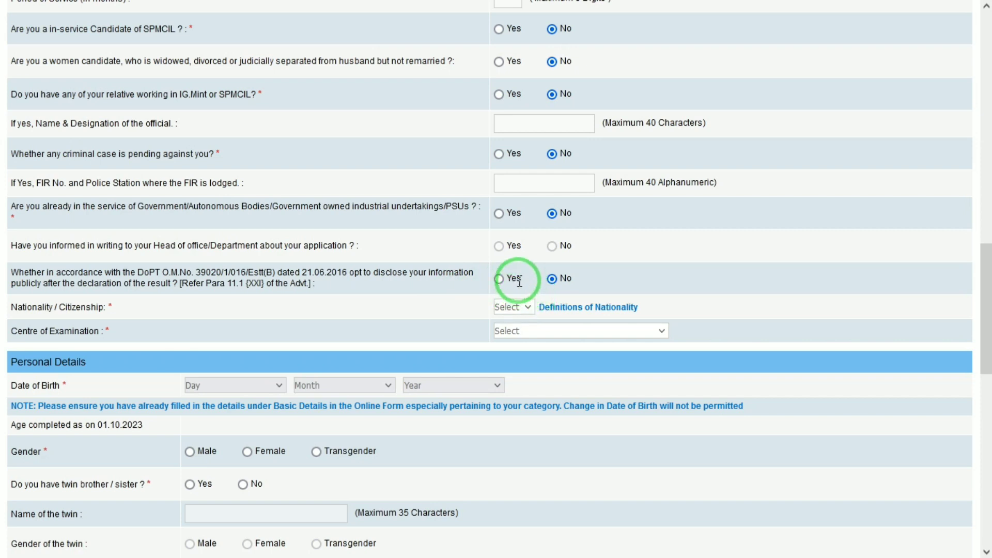
- Set the nationality to Indian and the centre of examination to Delhi-NCR
click(508, 312)
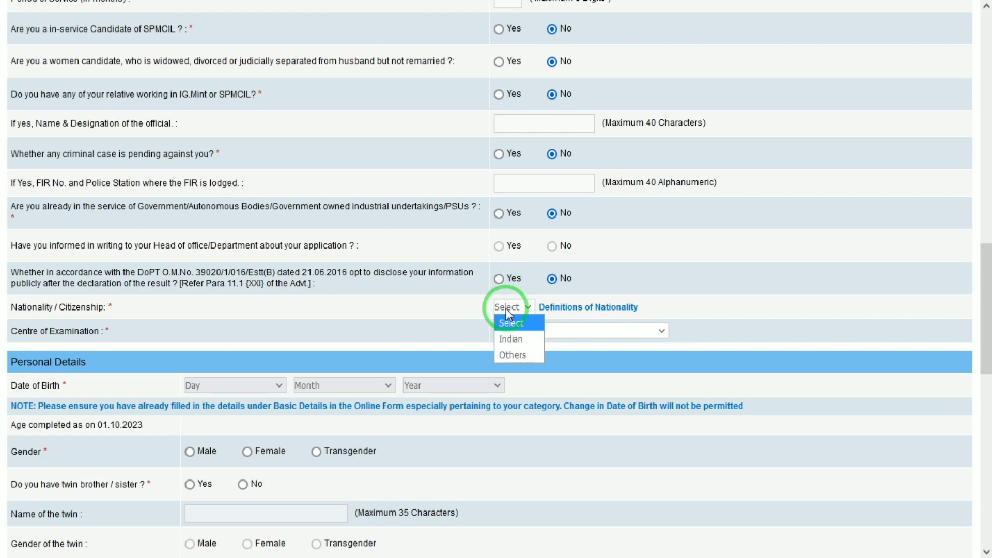
key(Down)
key(Return)
click(527, 335)
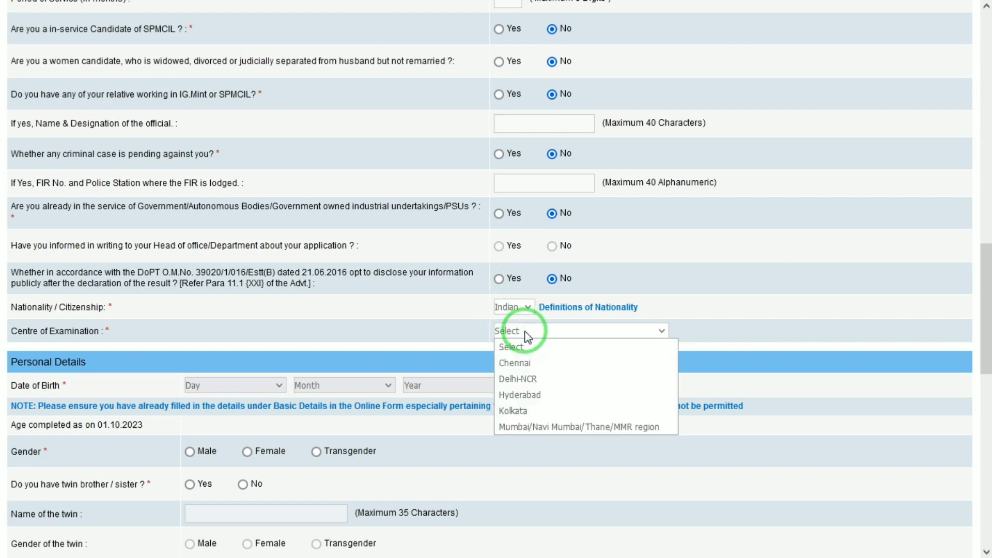
click(517, 379)
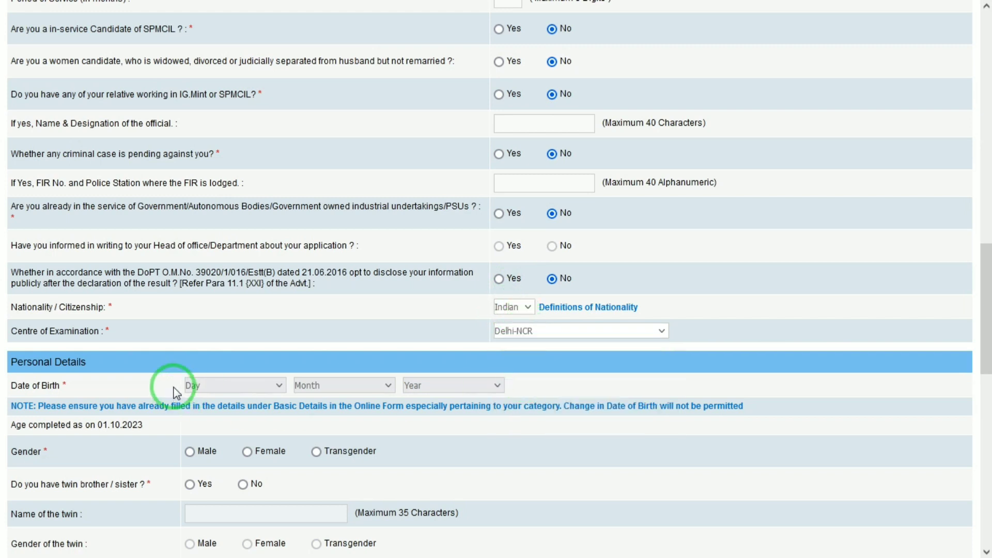
- Fill in the day, month and year of the candidate's date of birth in the Personal Details
click(199, 386)
key(Down)
key(Return)
key(Tab)
key(Down)
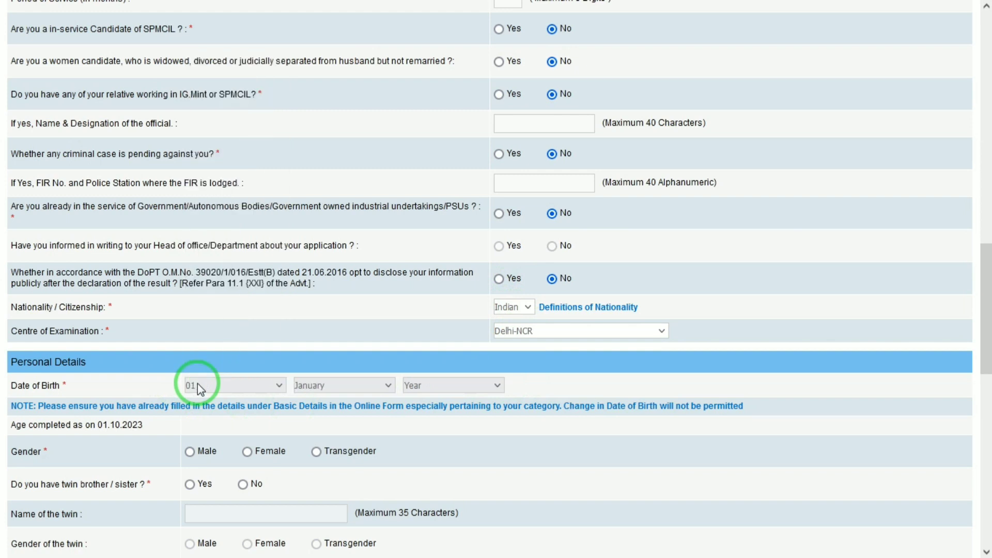
key(Tab)
key(Down)
key(Down)
key(Down)
key(Down)
key(Down)
key(Down)
- Set the gender to Male and answer No to having a twin brother or sister
key(Tab)
key(space)
click(243, 485)
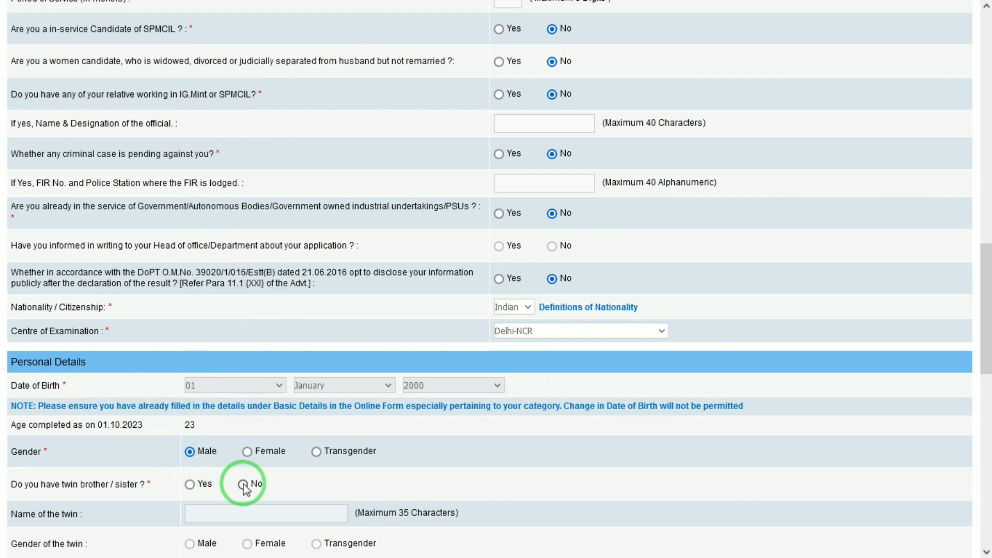
- Set the marital status to Unmarried and enter the parents' names and the correspondence address, reusing it as the permanent address
scroll(243, 488, down, 1)
drag(984, 333, 984, 408)
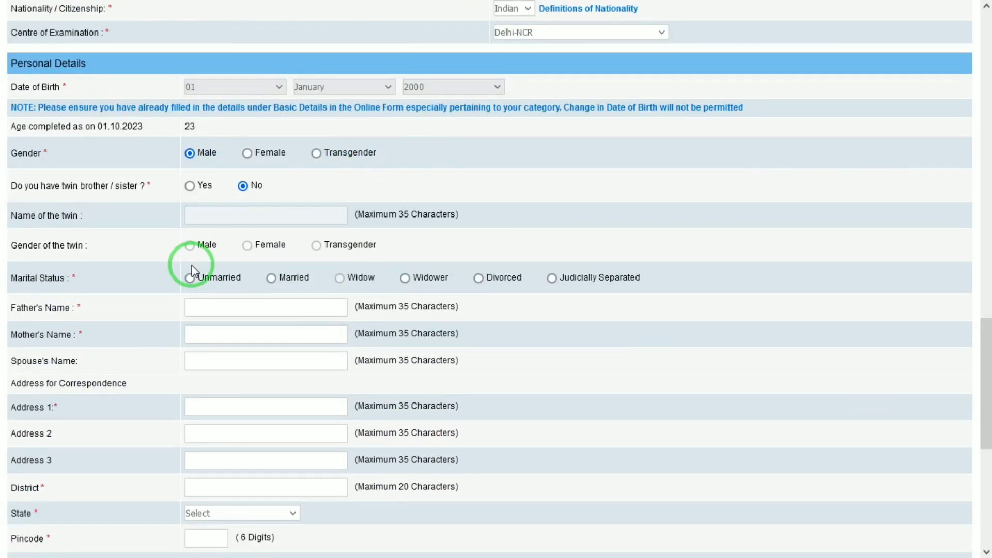
click(191, 281)
click(245, 310)
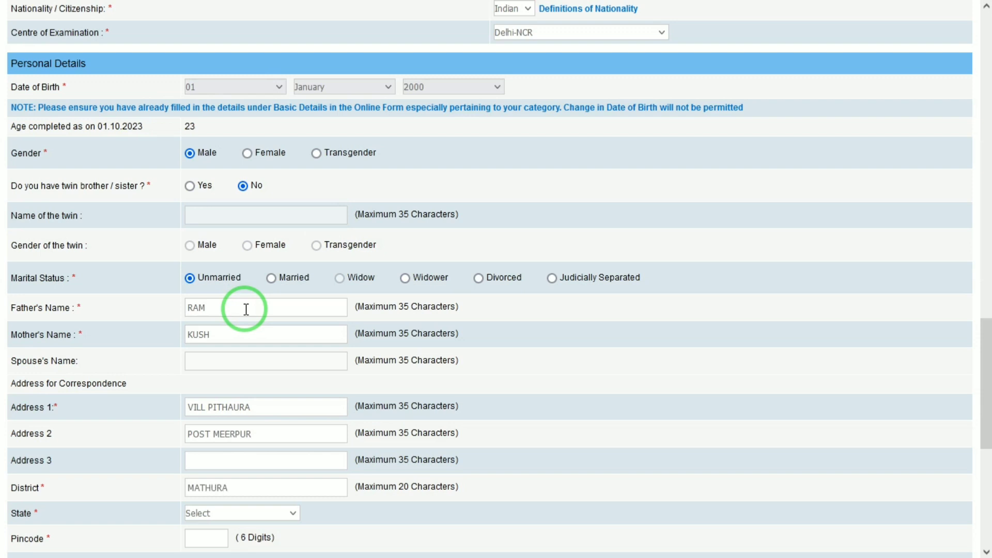
key(u)
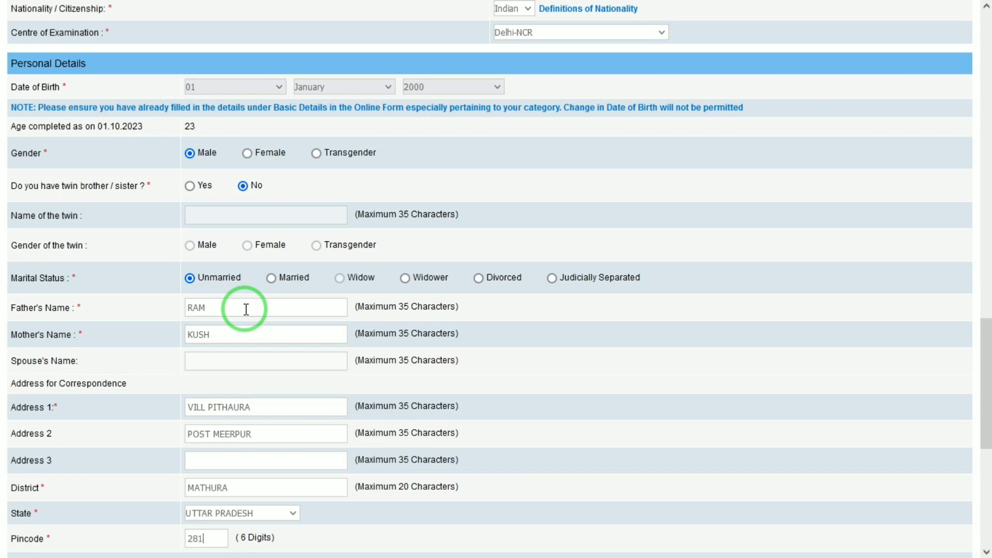
- Choose Correspondence Address for GST invoicing and validate the entered details
scroll(247, 314, down, 1)
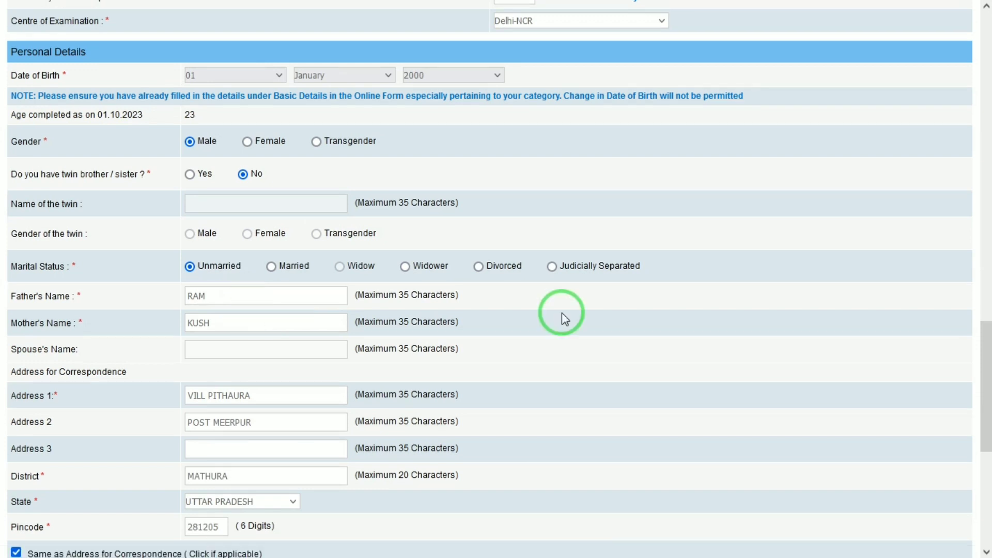
drag(986, 373, 984, 484)
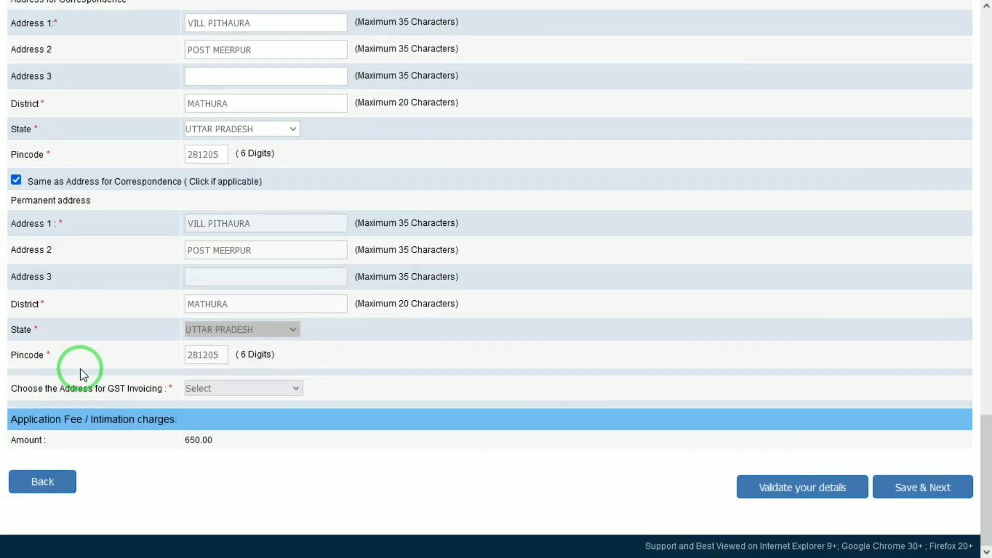
click(232, 388)
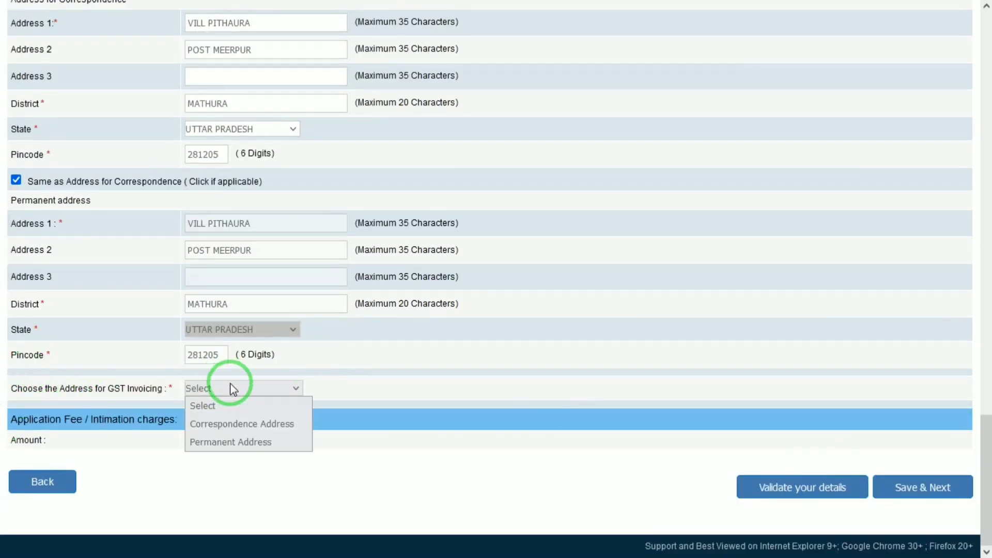
click(212, 423)
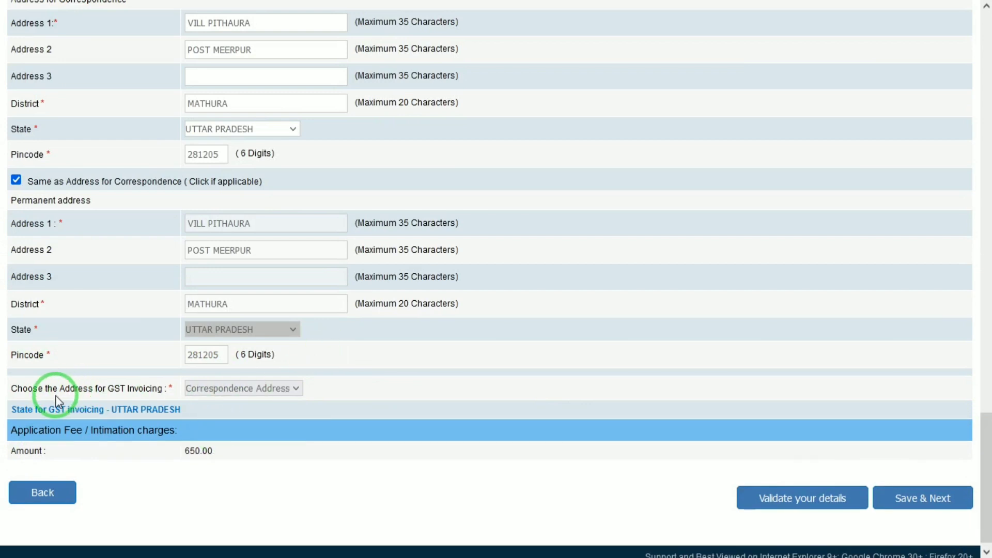
click(810, 503)
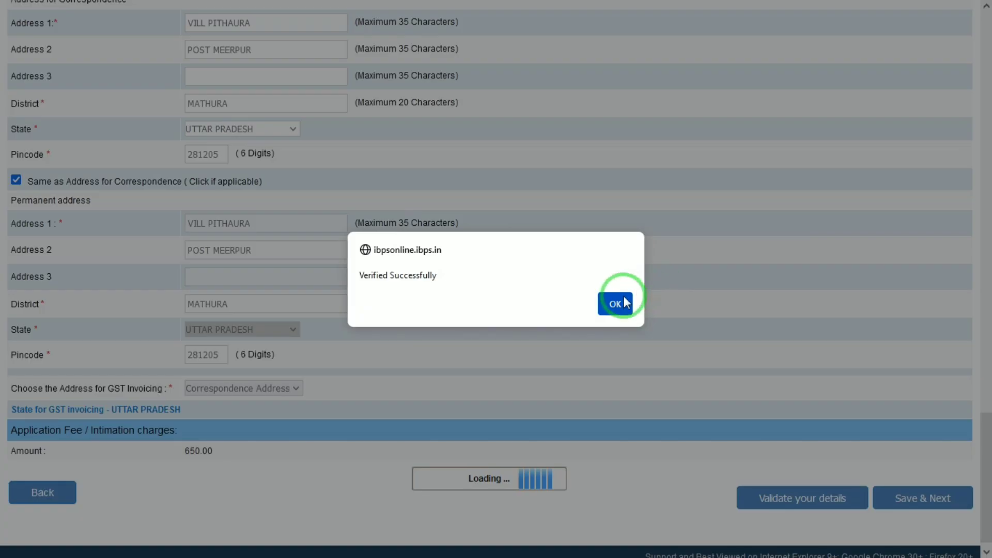
- Save the personal details and enter the graduation degree as Others with SCIENCE as the subject
click(625, 301)
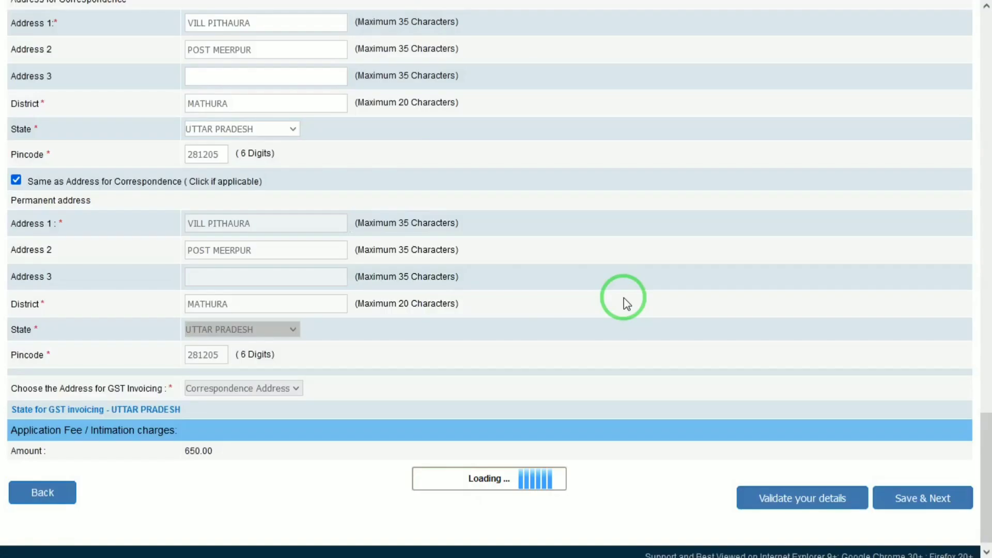
click(912, 500)
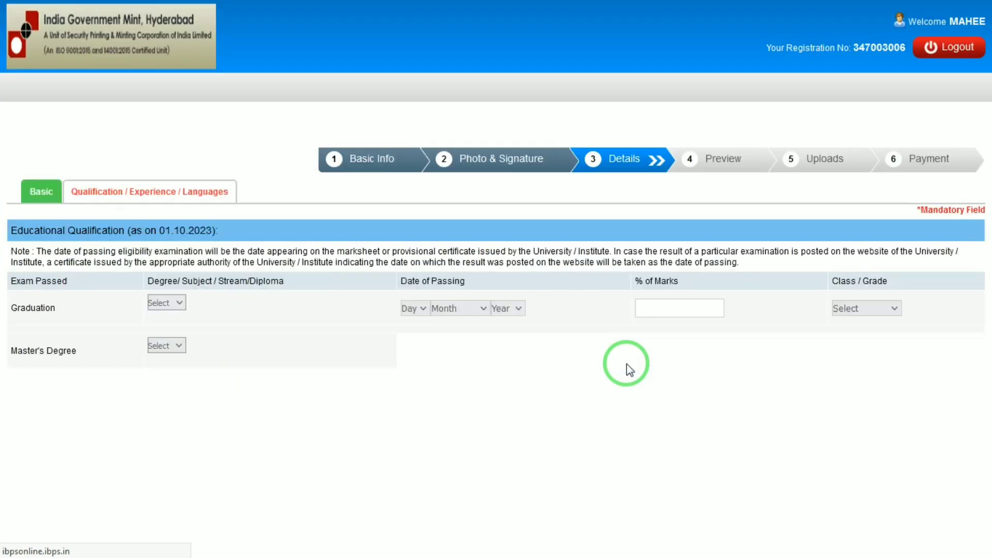
click(183, 304)
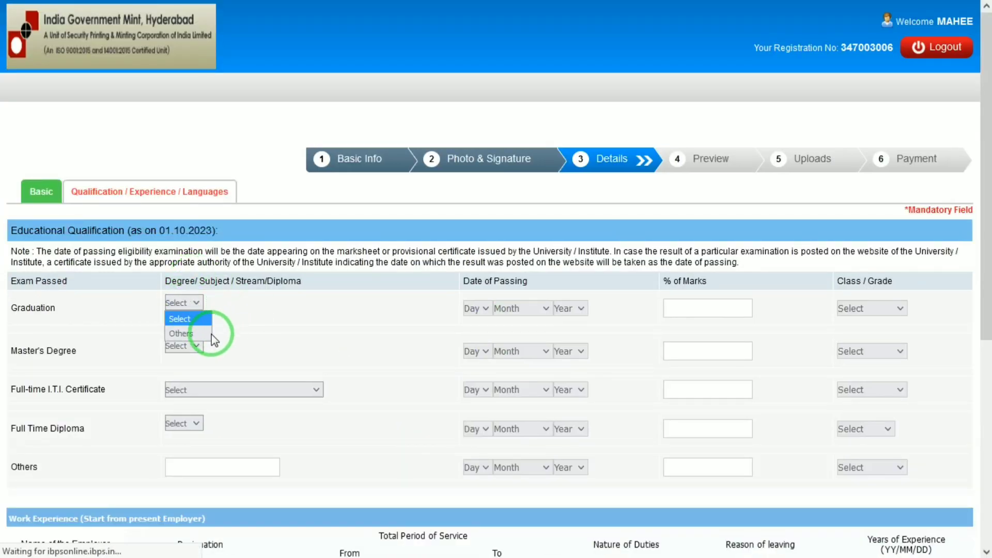
click(280, 312)
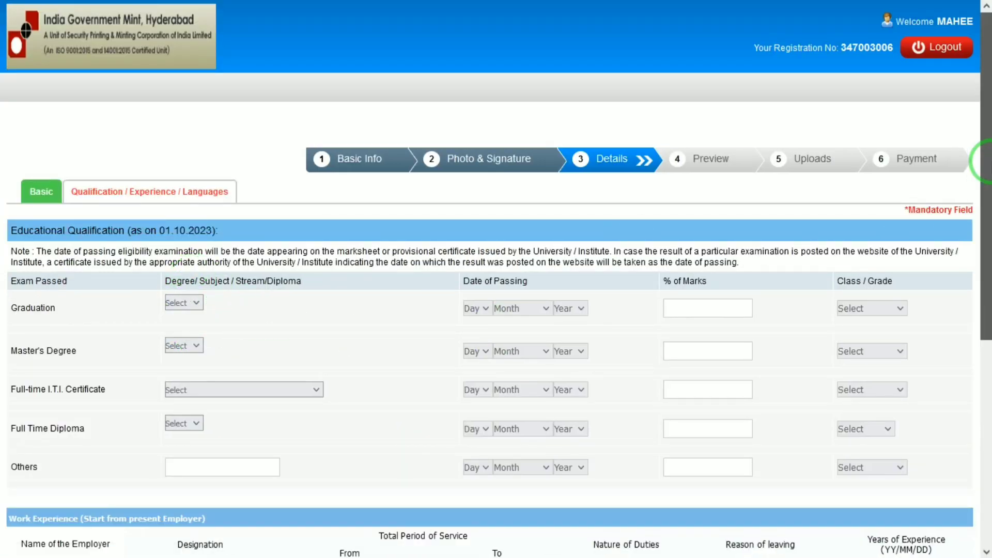
scroll(984, 155, down, 2)
click(179, 209)
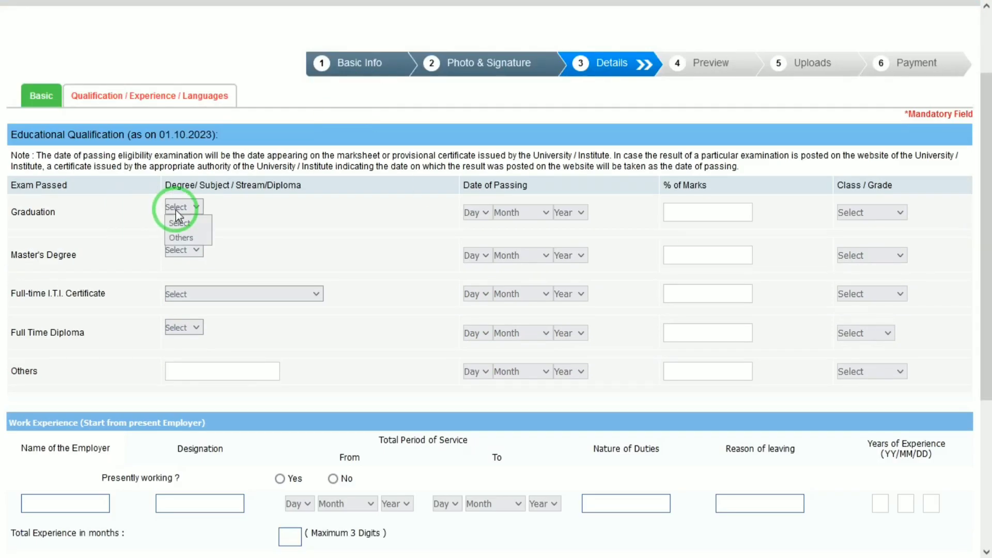
click(181, 237)
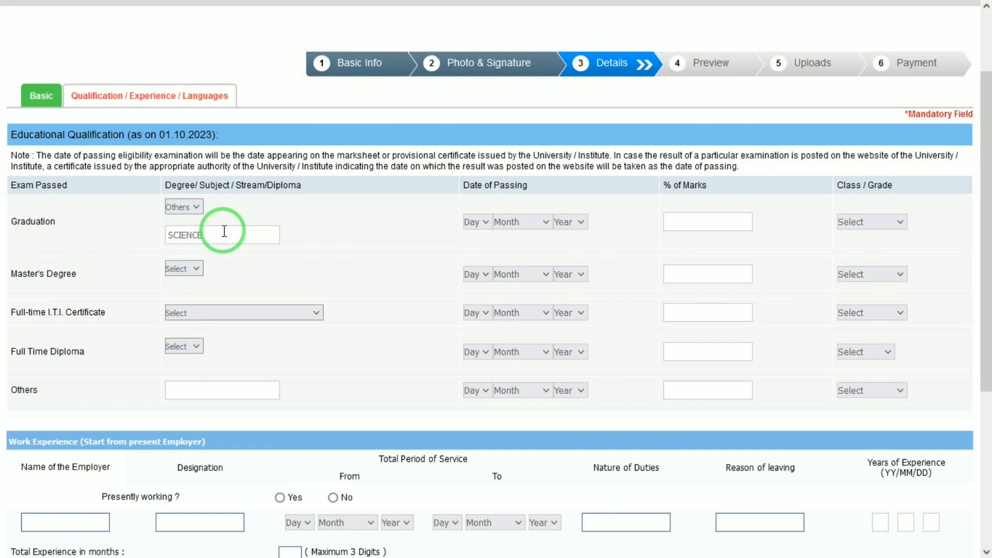
- Set the graduation passing date to 01 January 2021, with 89.00 % marks and First Class
click(471, 222)
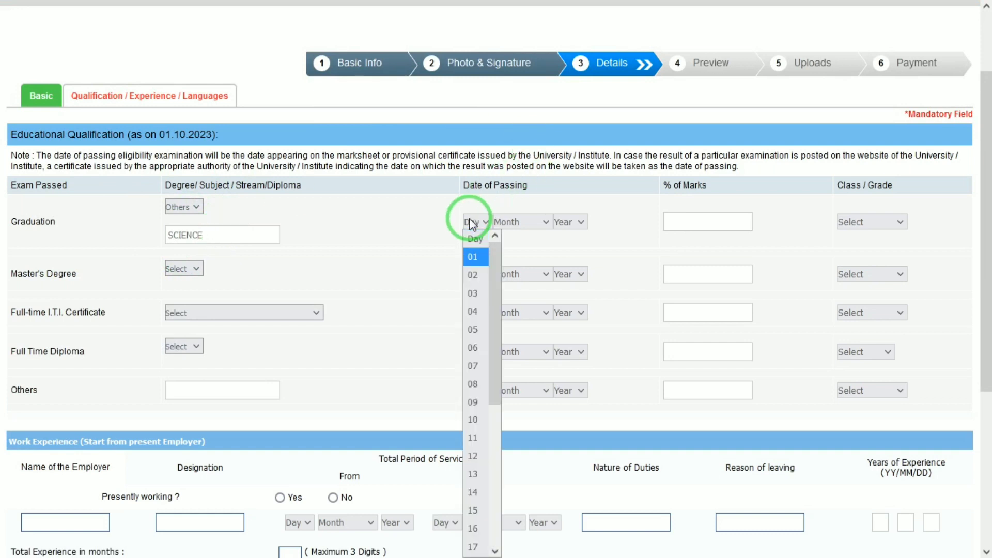
key(Return)
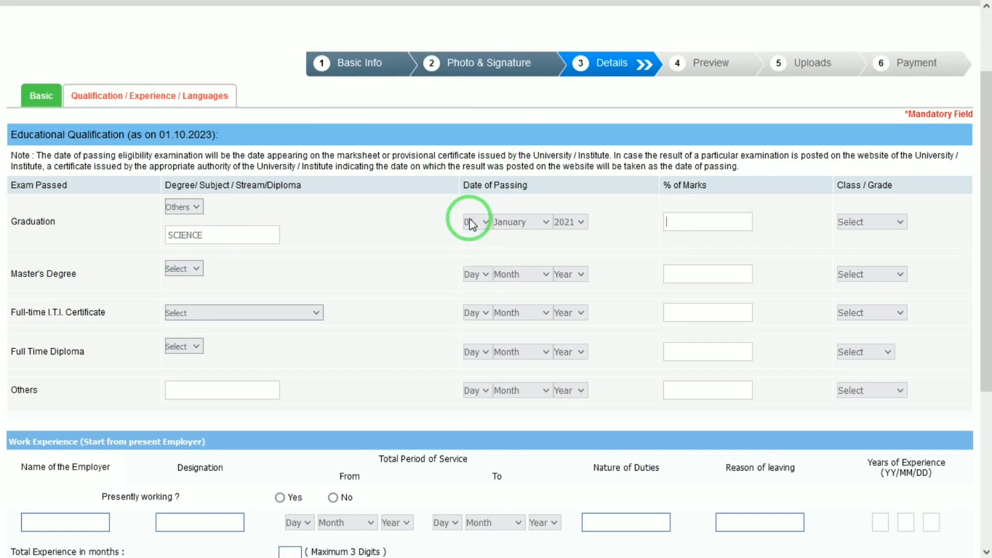
text(89.00)
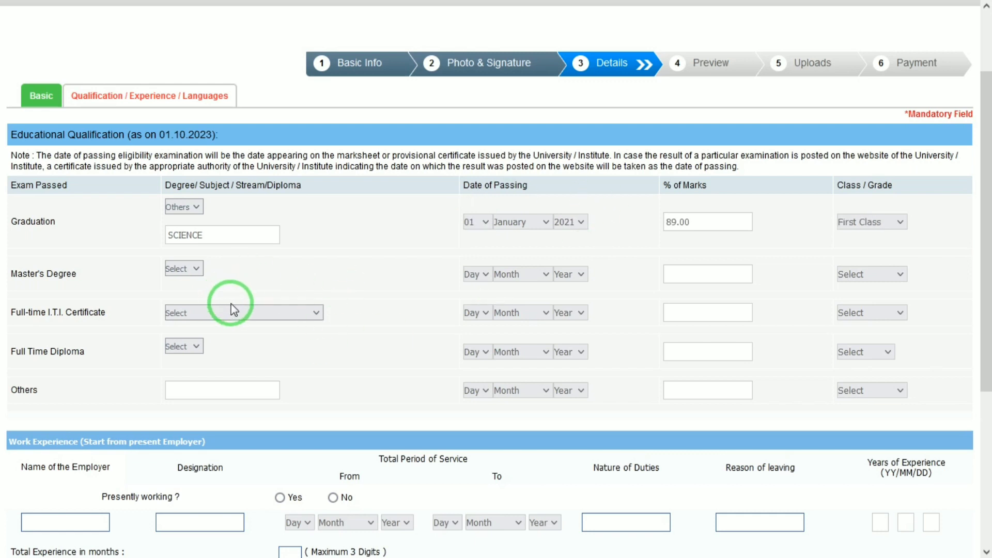
- Answer No to Presently working and add HINDI as a known language with read, write and speak
drag(984, 283, 985, 434)
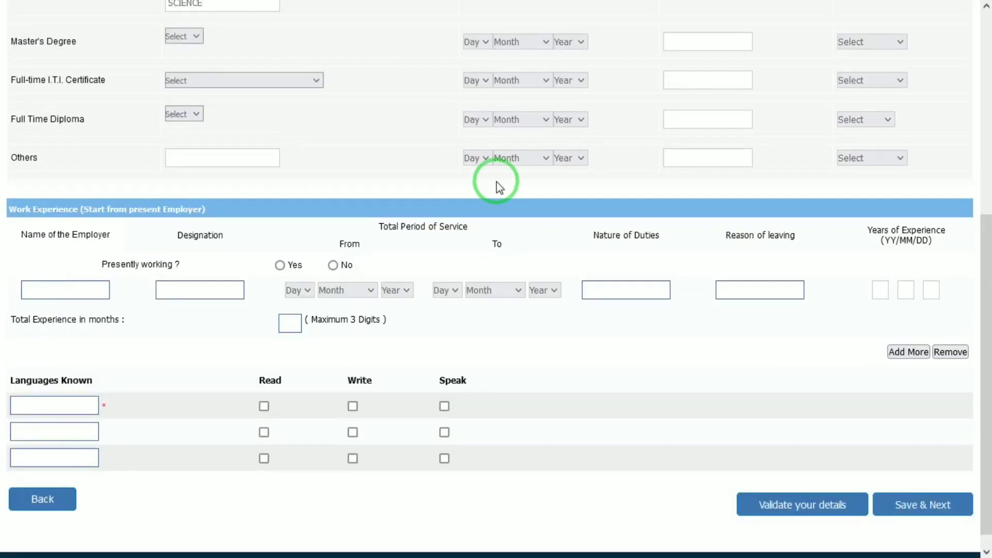
click(334, 267)
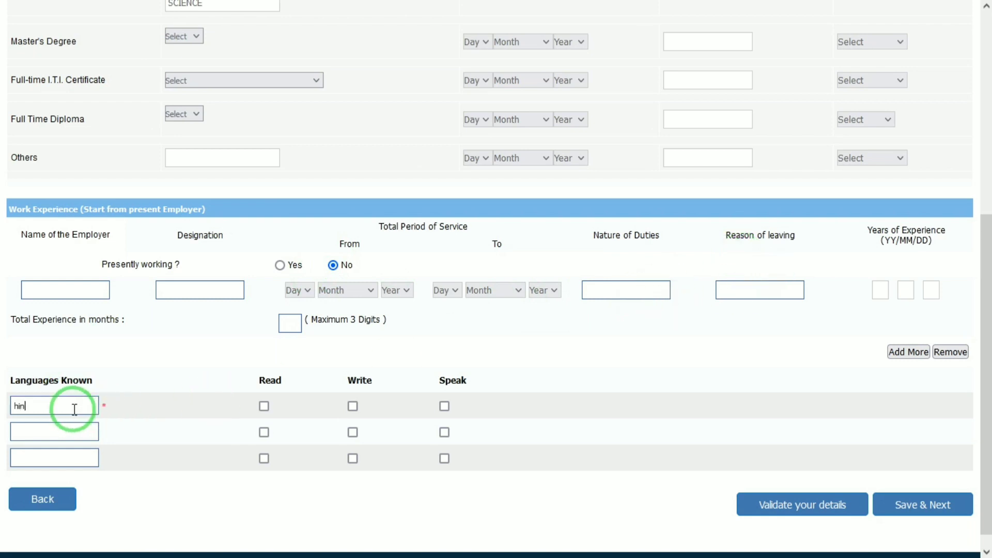
key(BackSpace)
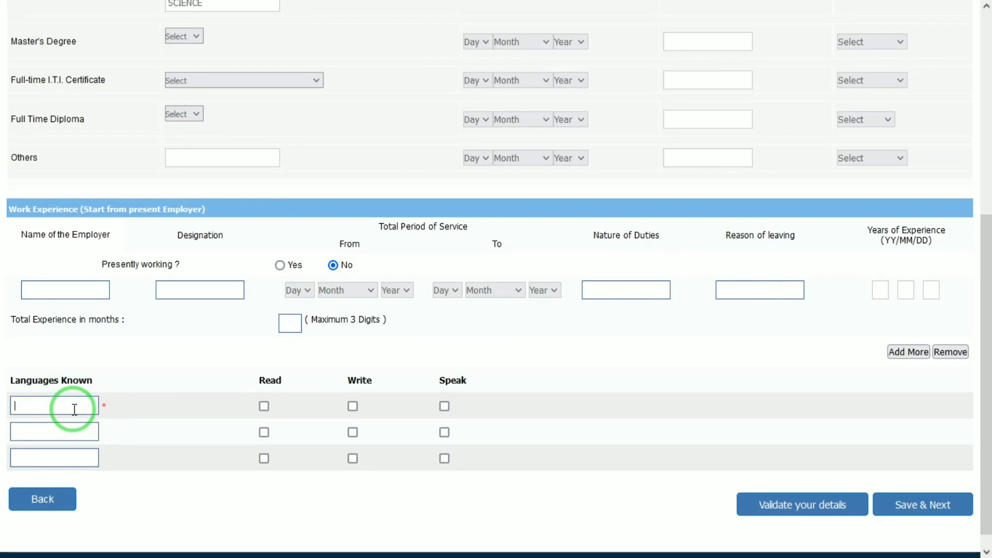
key(Tab)
key(space)
key(Tab)
key(space)
key(Tab)
key(space)
- Add ENGLISH and SANKRIT as known languages, each with read, write and speak, and validate the details
key(Tab)
text(ENGLIOSH)
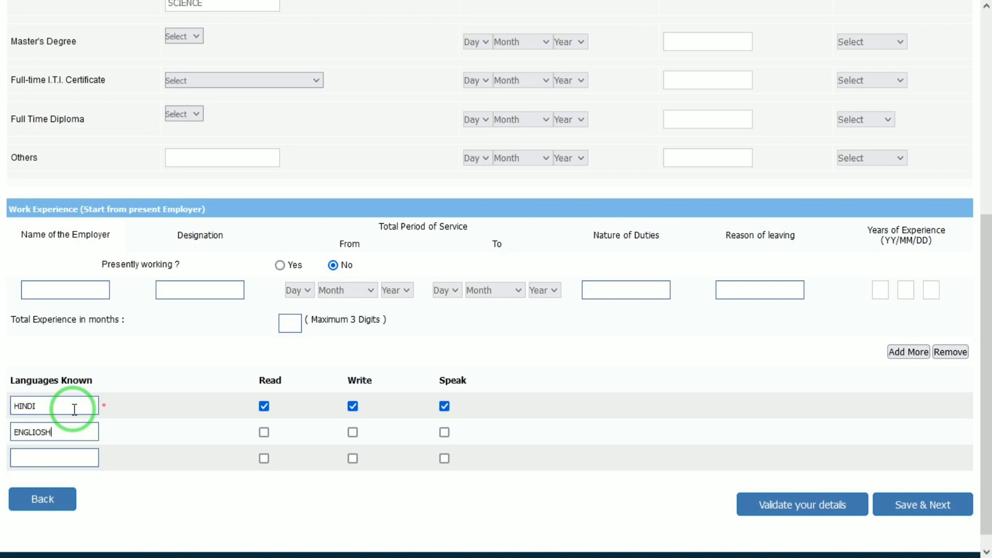
key(Tab)
key(space)
key(Tab)
key(space)
key(Tab)
key(space)
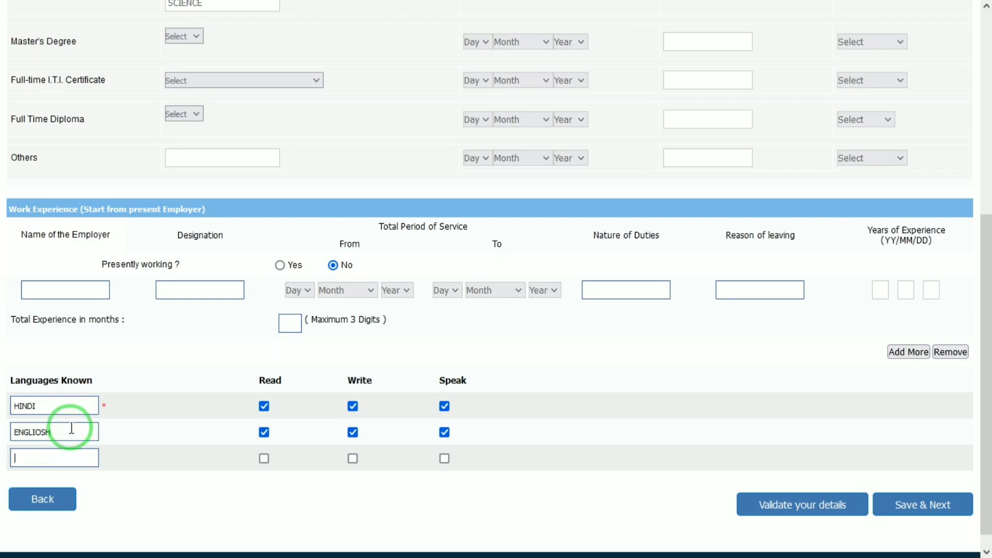
click(42, 433)
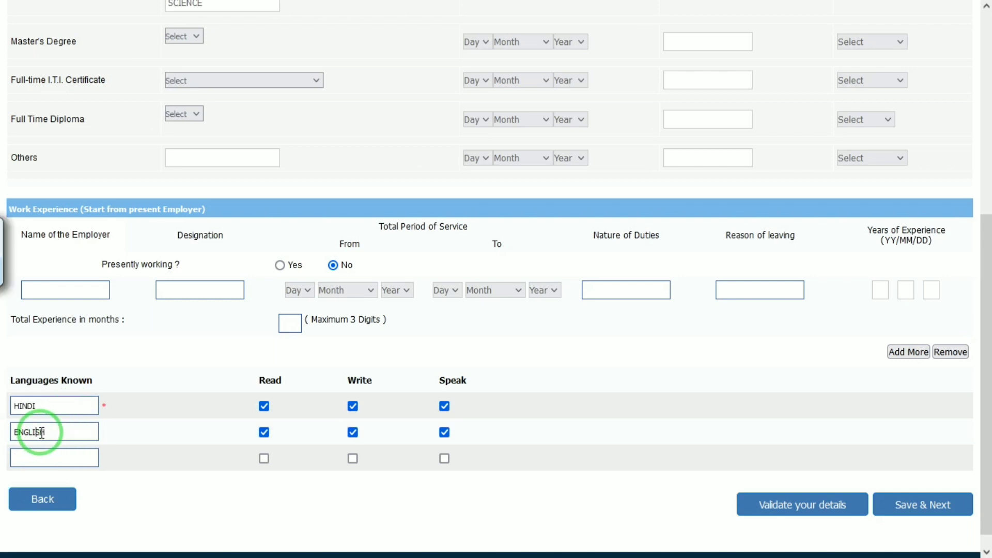
click(40, 456)
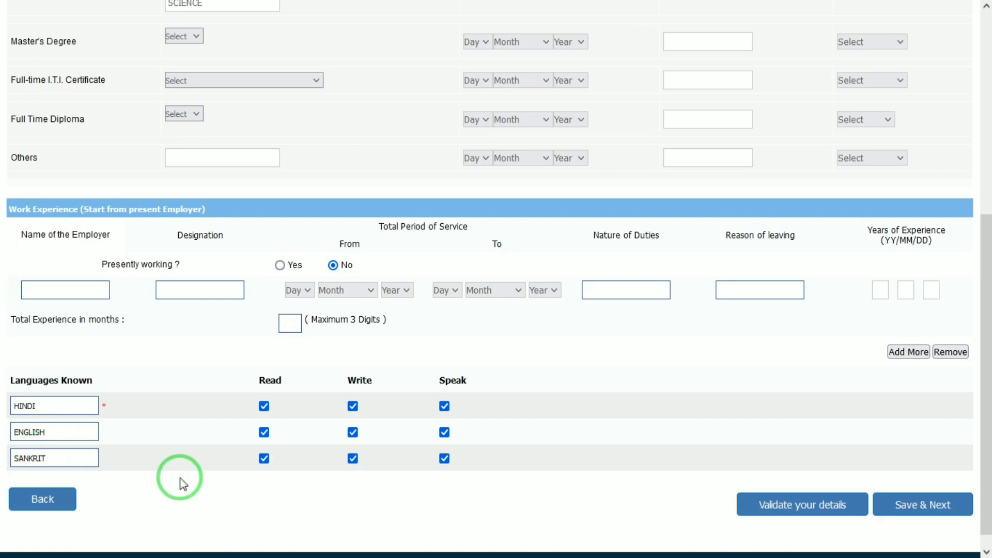
click(783, 507)
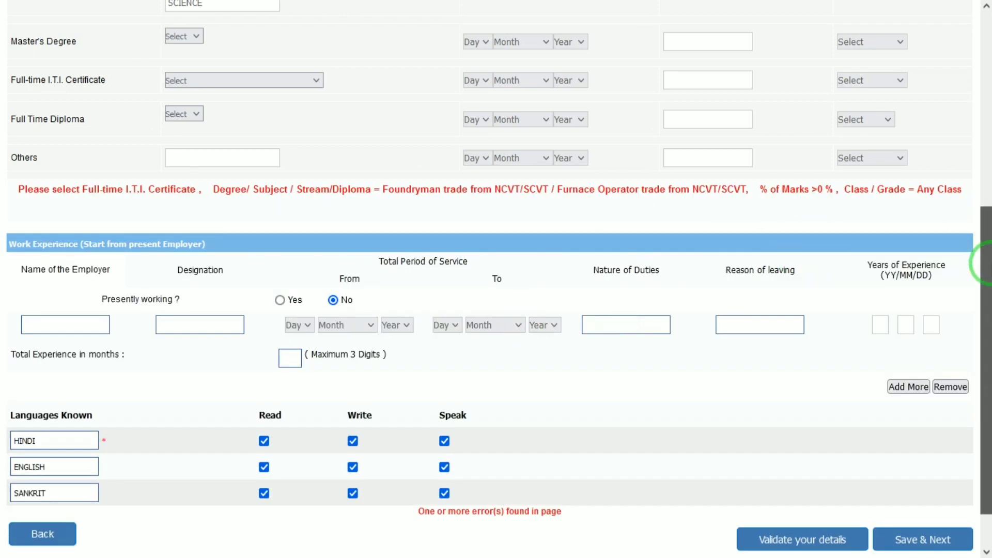
- Set the Full-time I.T.I. Certificate to Foundryman trade from NCVT/SCVT
drag(984, 261, 984, 155)
click(181, 219)
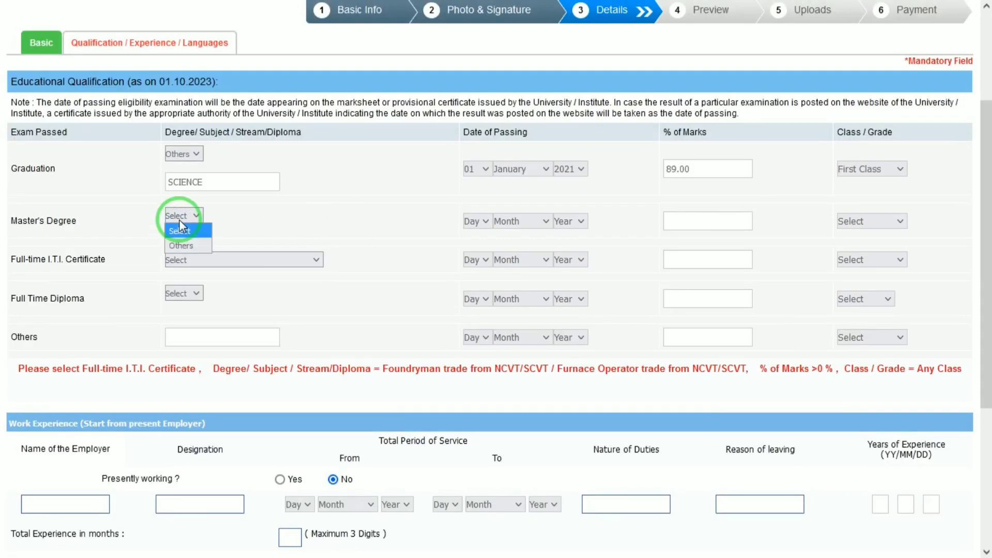
click(262, 259)
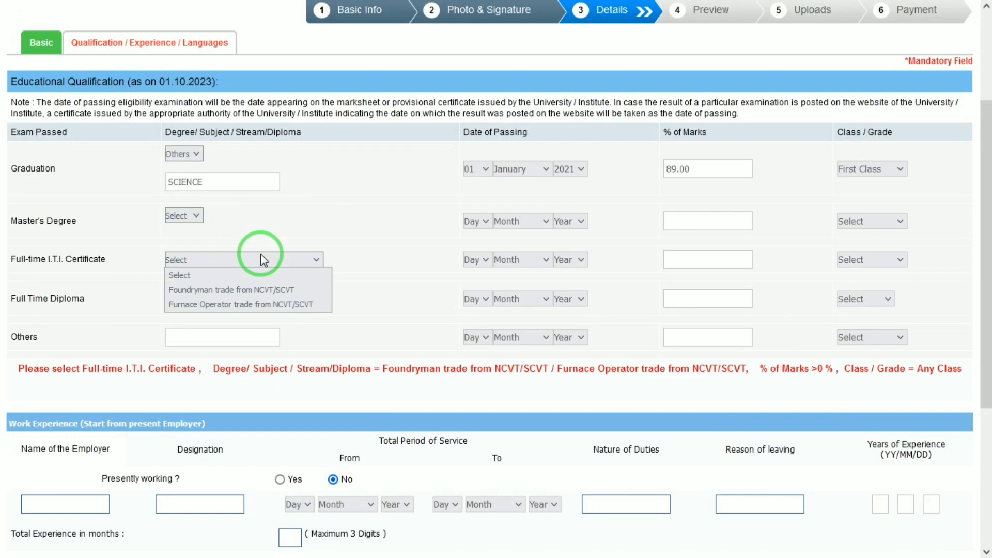
key(Down)
key(Down)
key(Up)
key(Return)
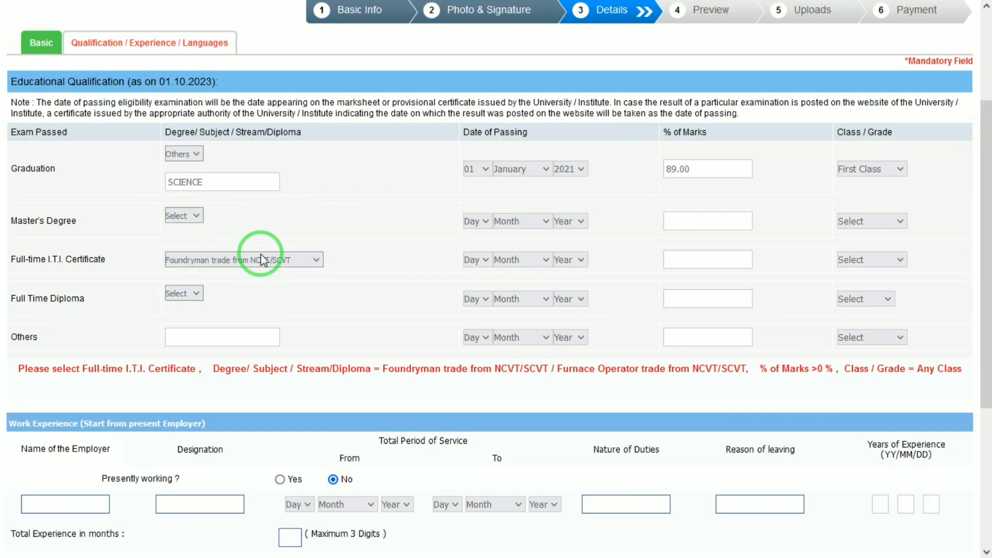
- Set the I.T.I. certificate's passing date to 01 January 2023, with 89.00 % marks and First Class
click(471, 259)
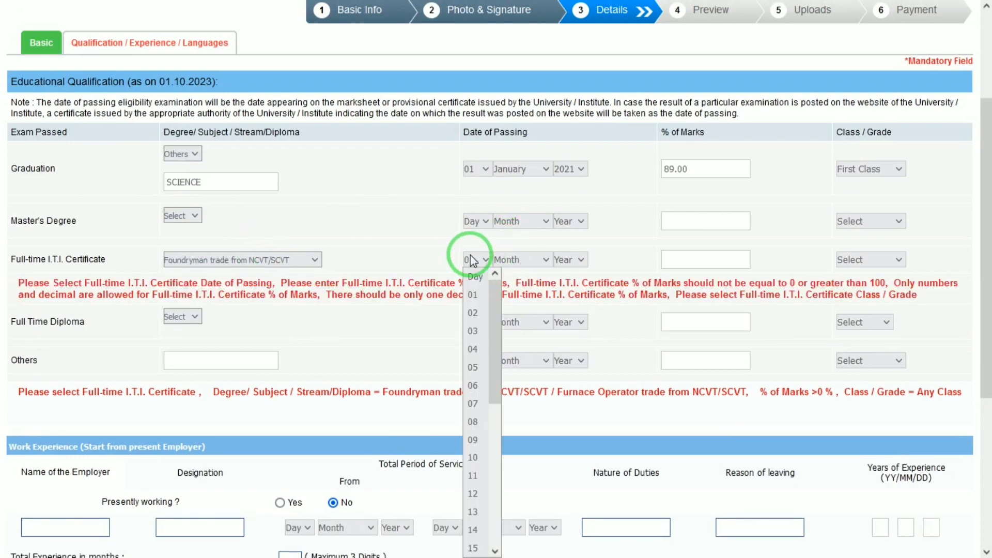
key(Return)
key(Tab)
key(j)
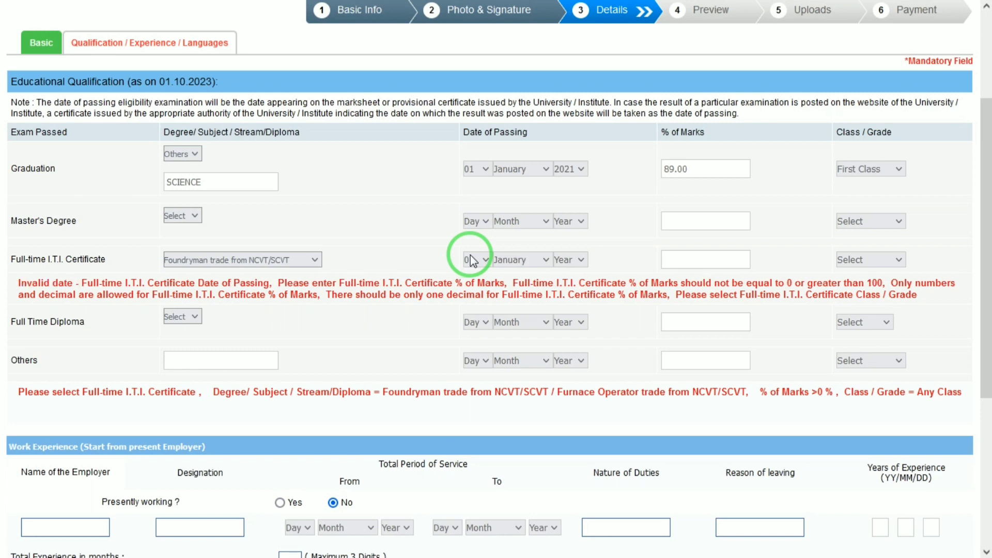
key(Tab)
text(2023)
key(Tab)
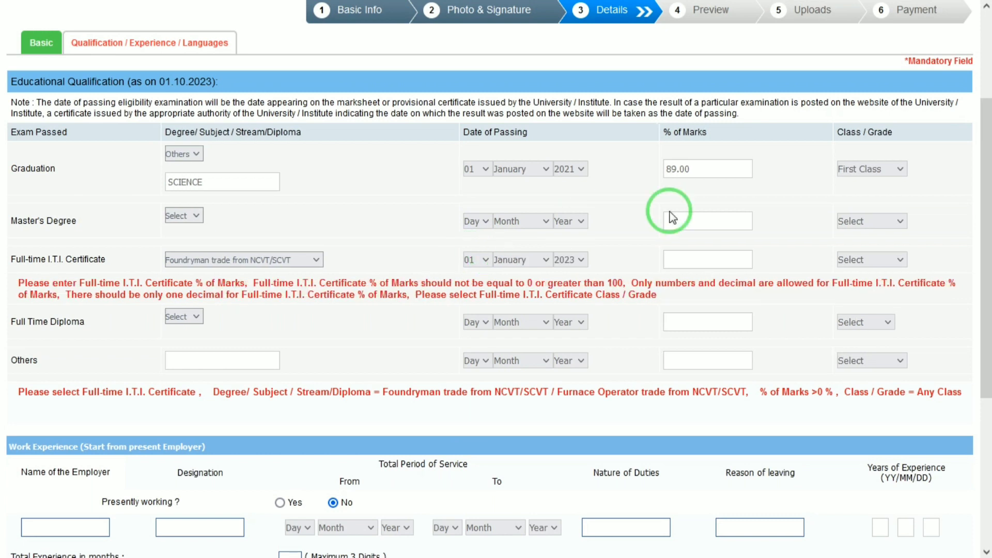
text(89.00)
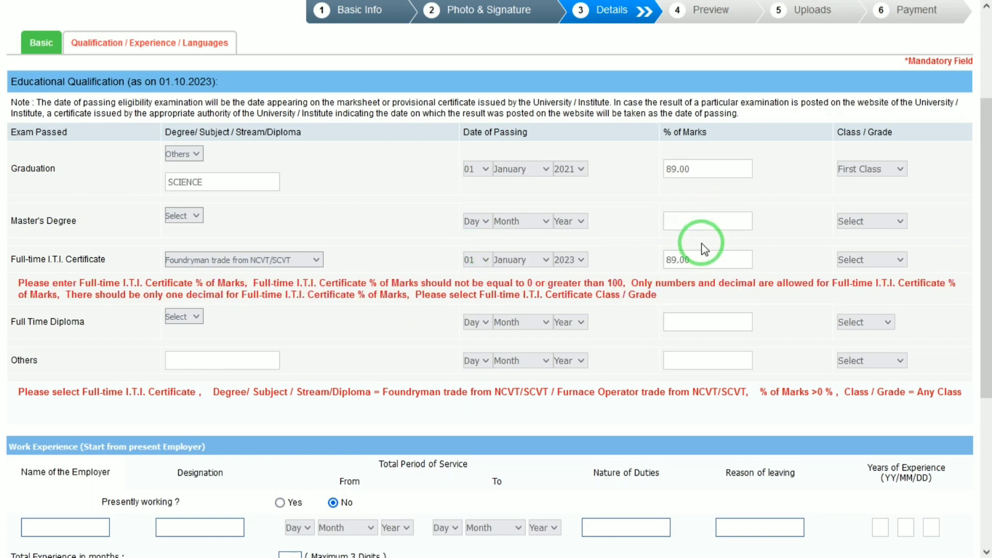
key(Tab)
key(f)
- Validate the qualification, experience and language details and save them to proceed to the preview
drag(985, 344, 985, 473)
click(825, 486)
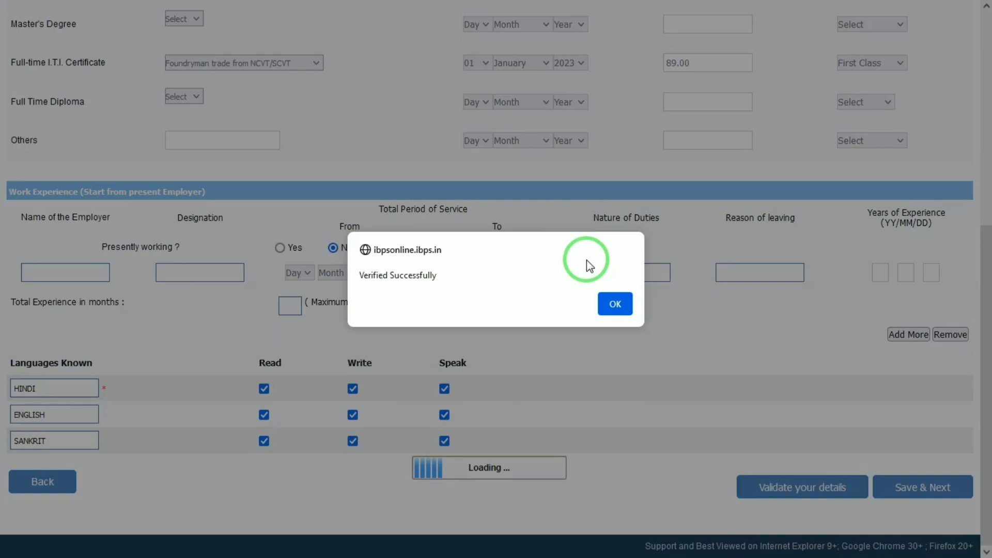
click(614, 299)
click(938, 488)
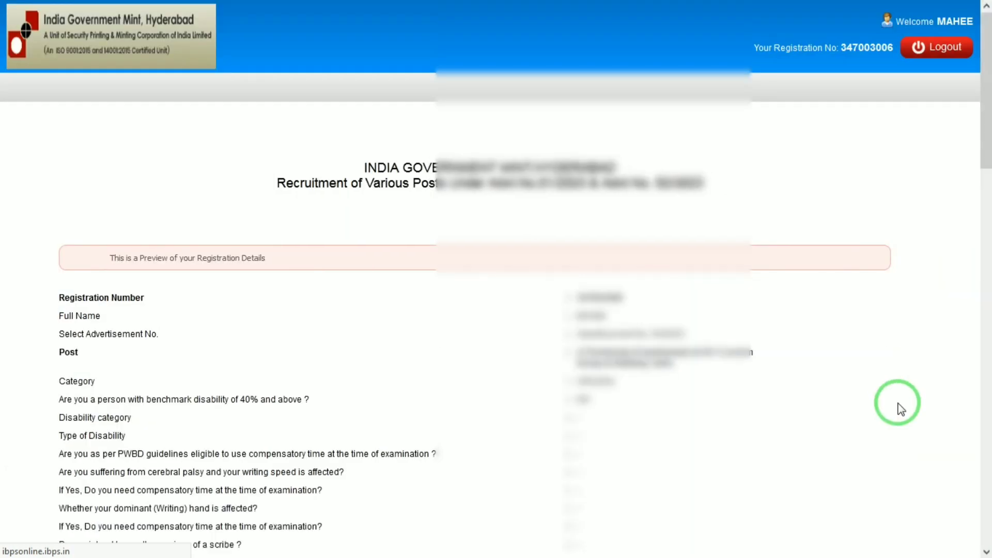
- Agree to the declaration at the end of the preview and complete the registration
drag(986, 98, 985, 543)
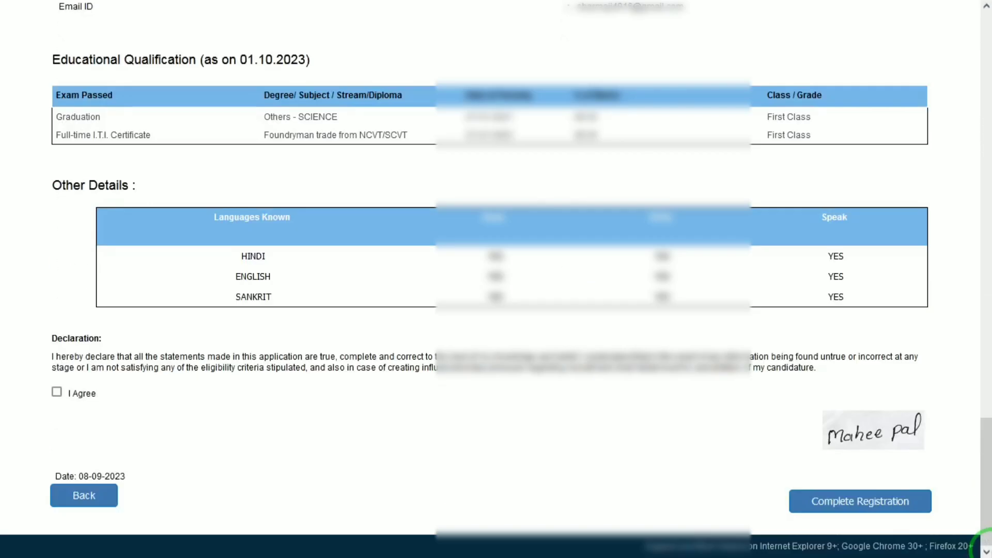
click(56, 393)
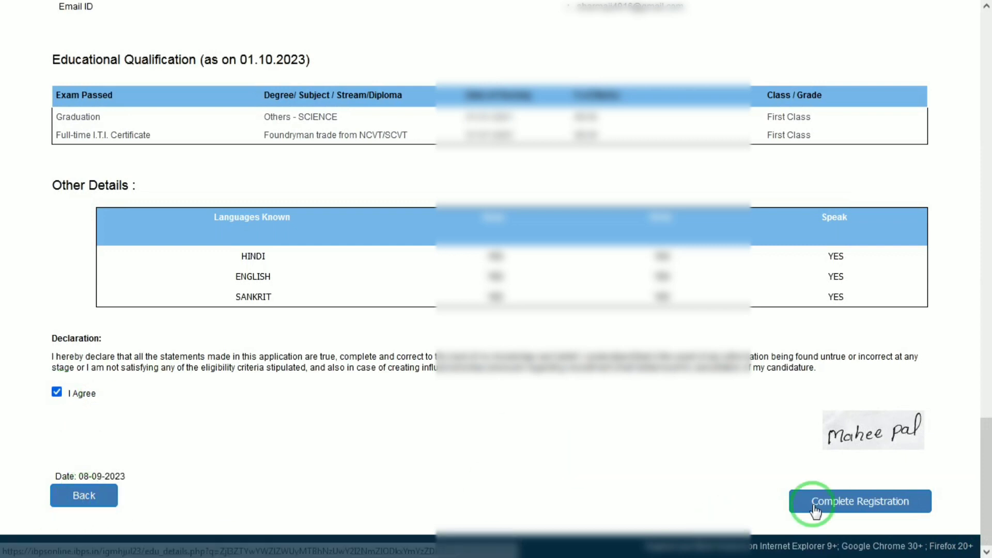
click(876, 506)
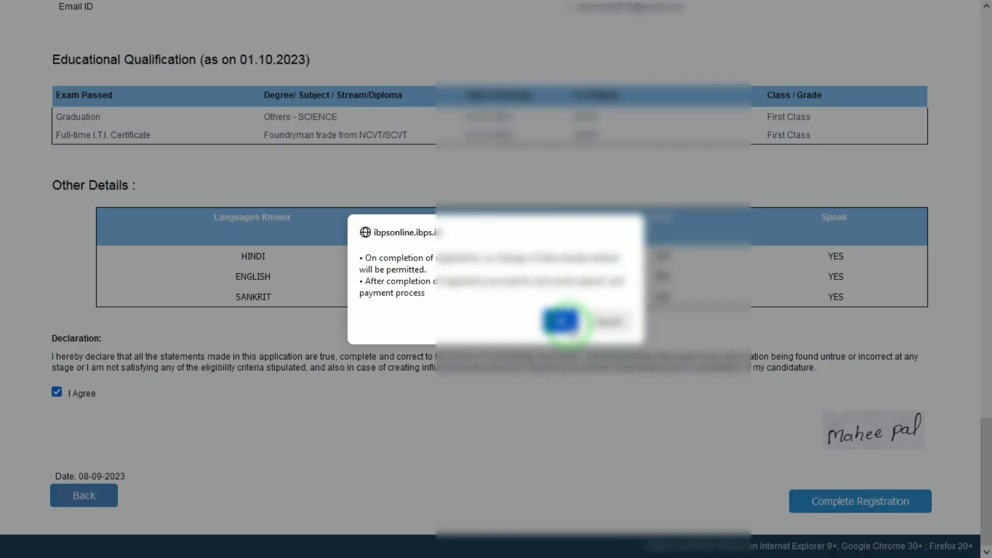
click(563, 321)
click(566, 319)
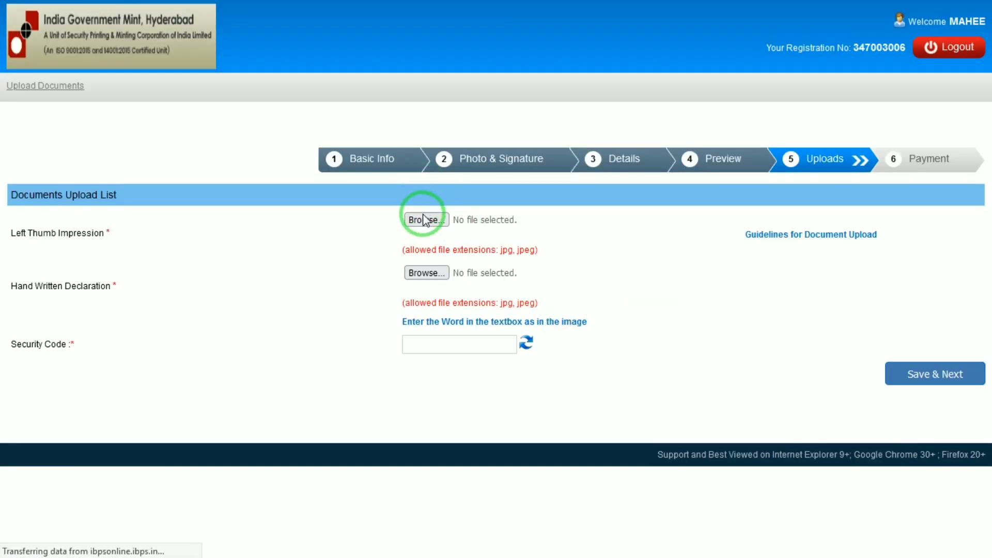
- Upload the right thumb impression JPG from the candidate's document folder as the Left Thumb Impression
click(425, 219)
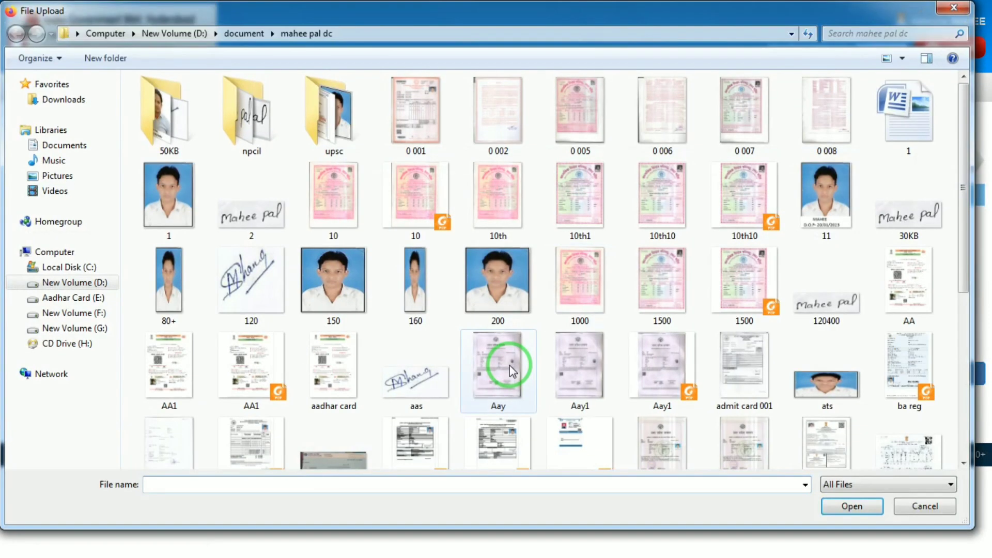
click(964, 411)
scroll(964, 418, down, 2)
double_click(339, 395)
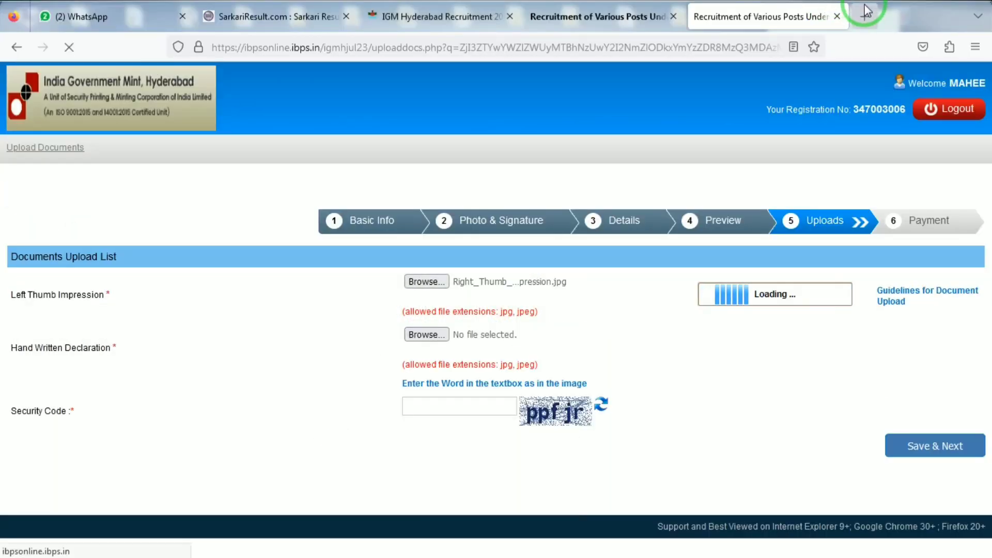
- Search the web for "ibps hand written declaration" in a new tab and expand the answer on how to write it
click(885, 14)
text(IBPS)
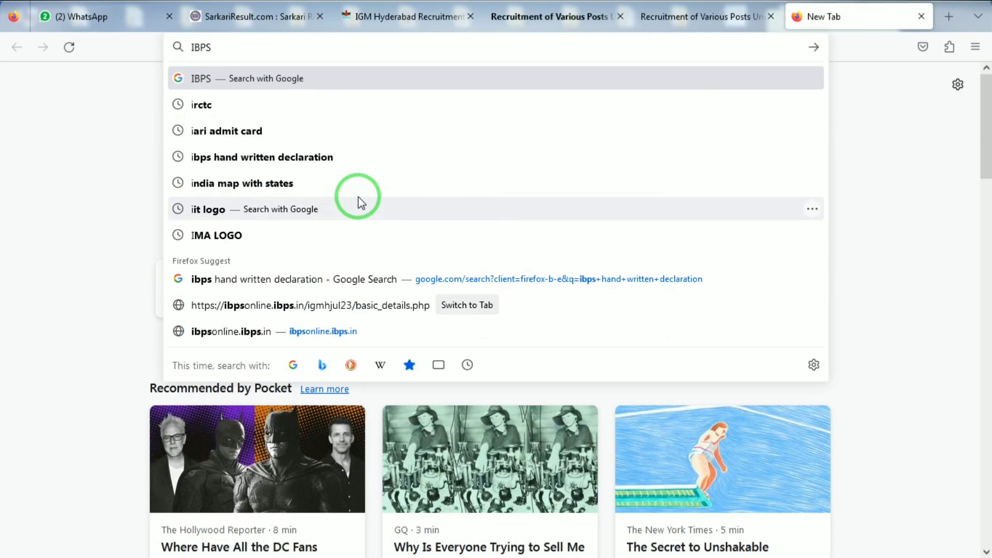
key(Down)
key(Return)
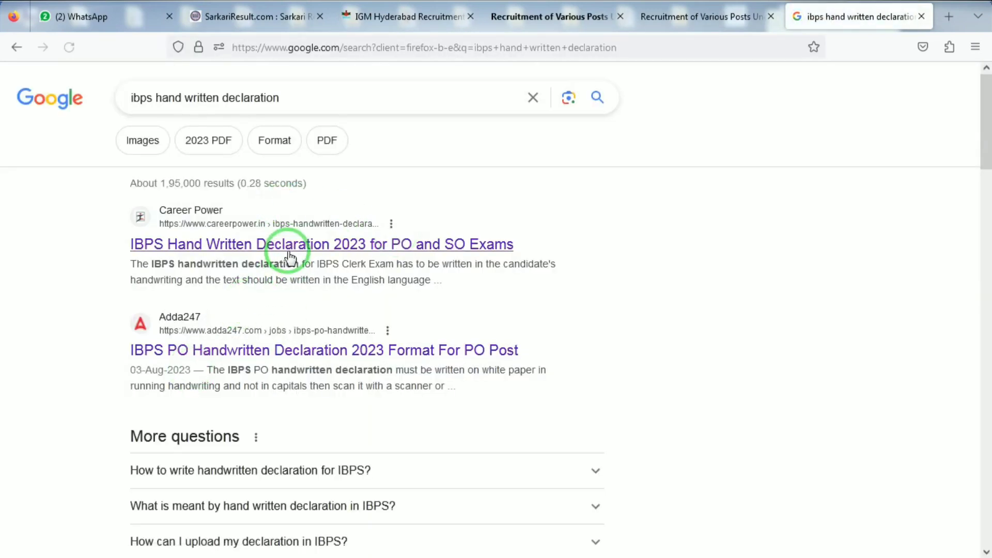
scroll(472, 328, down, 3)
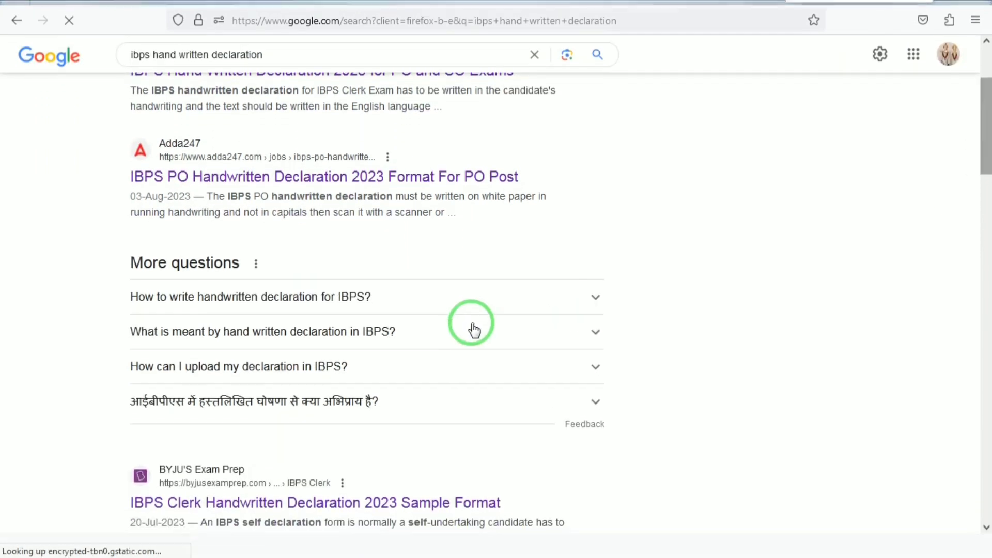
key(F11)
click(481, 274)
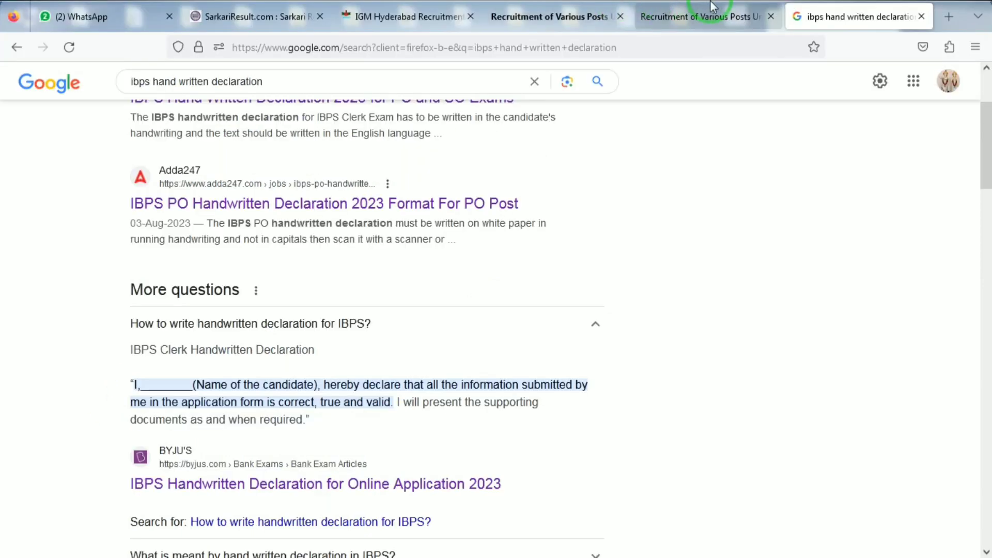
- Return to the application form, accept the thumb impression preview, and upload 1500.jpg as the Hand Written Declaration
click(713, 15)
click(468, 524)
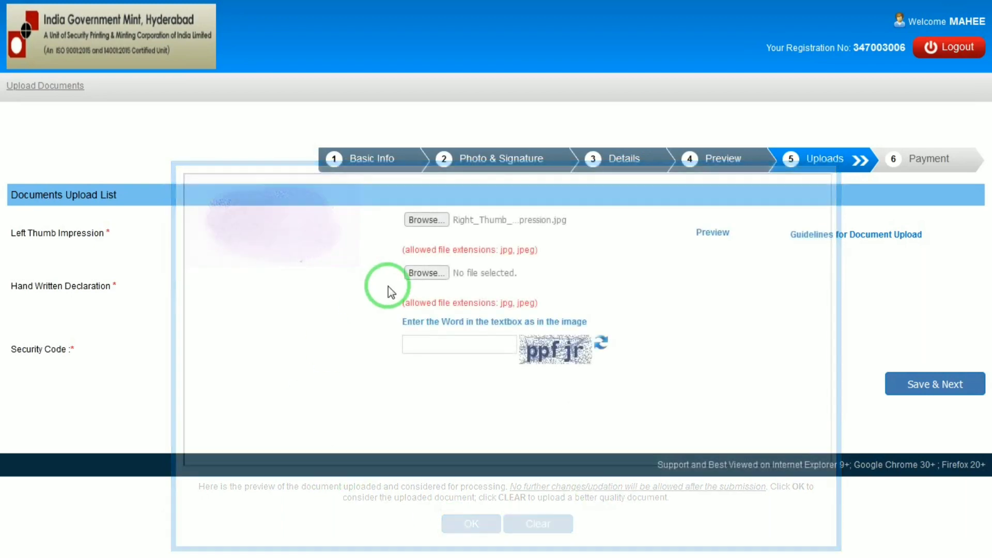
click(426, 274)
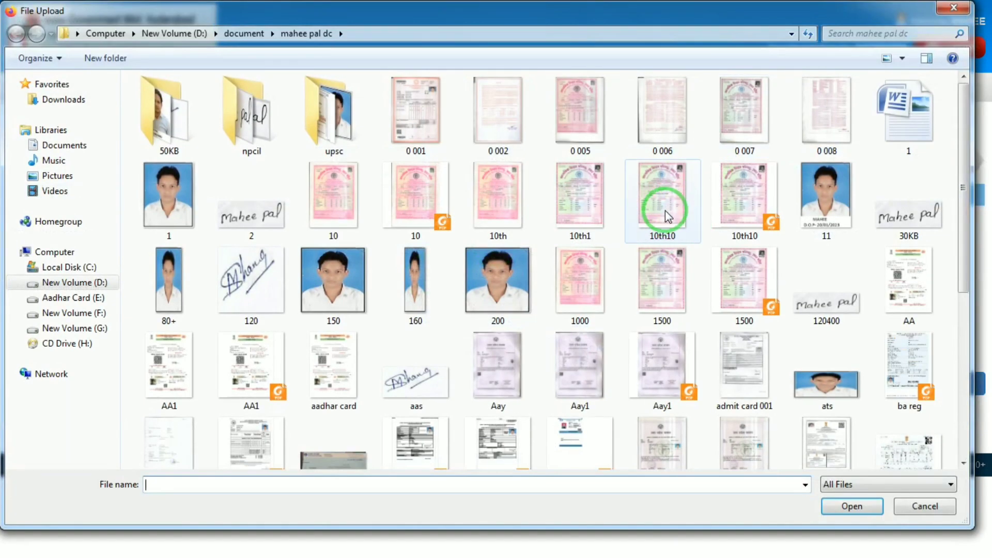
double_click(662, 280)
click(480, 366)
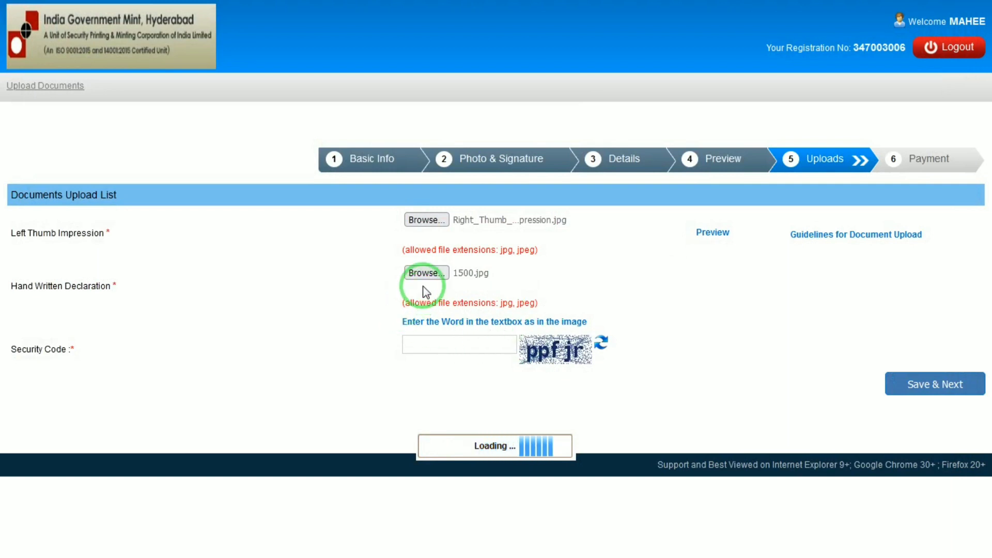
- Activate the Security Code field for entry
click(446, 343)
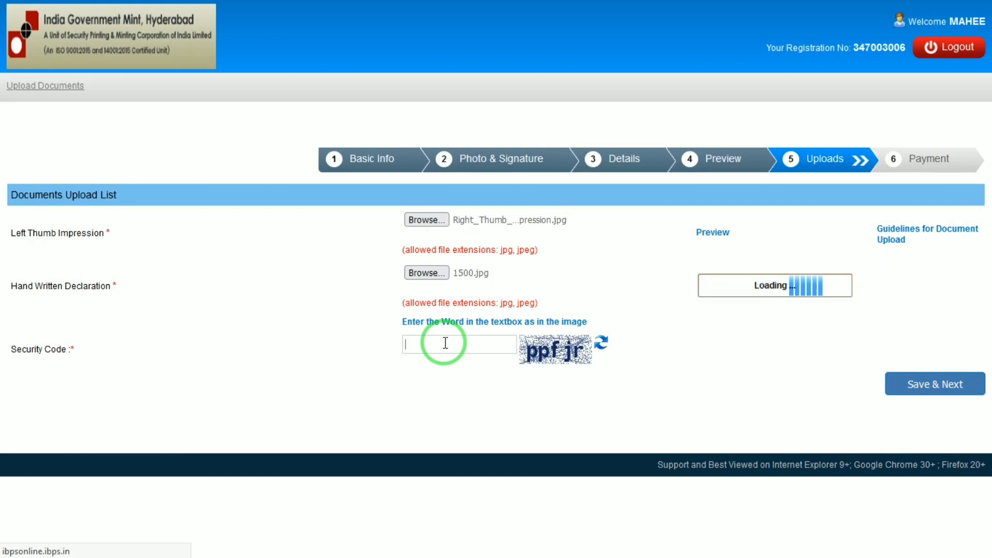